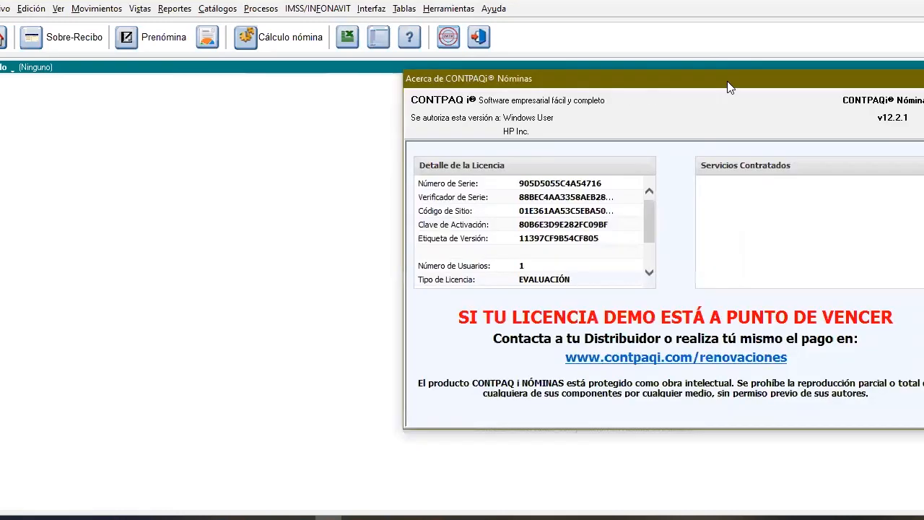
Check the program version and licence details in the About window, then close it
left_click(495, 9)
left_click(512, 78)
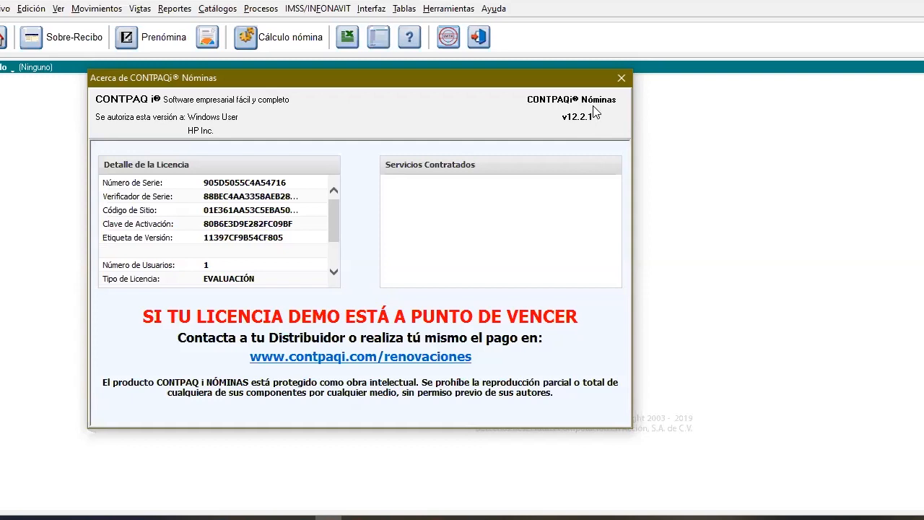
left_click(621, 79)
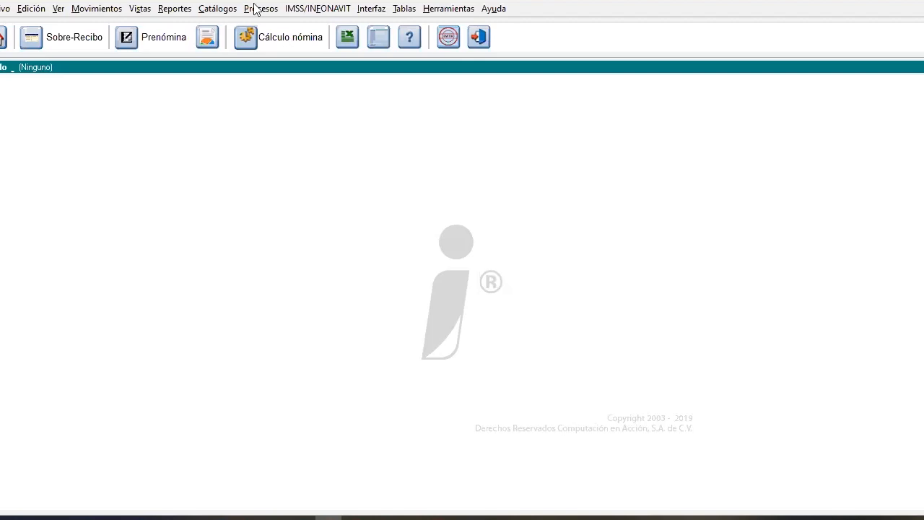
Review the Tipo de Prestación and Sindicalizado options on the first employee's record in the employee catalogue, then close the catalogue
left_click(217, 9)
left_click(219, 25)
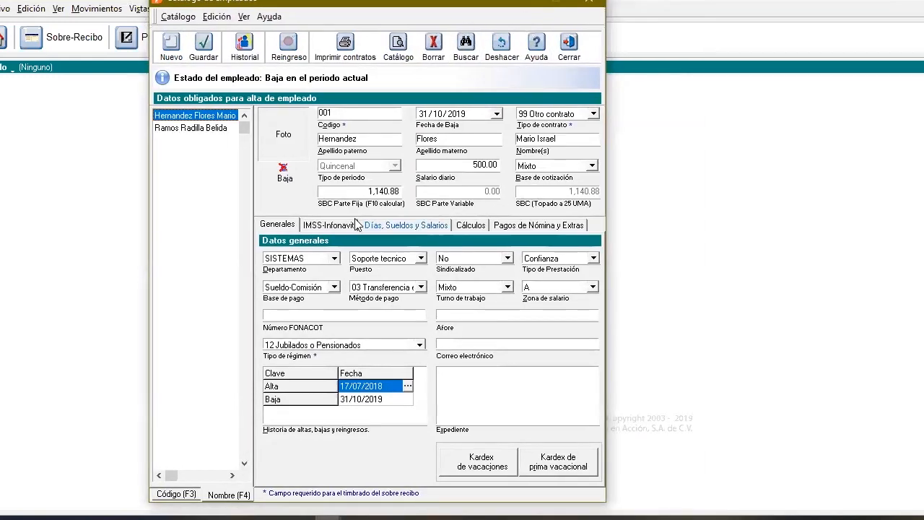
left_click(591, 260)
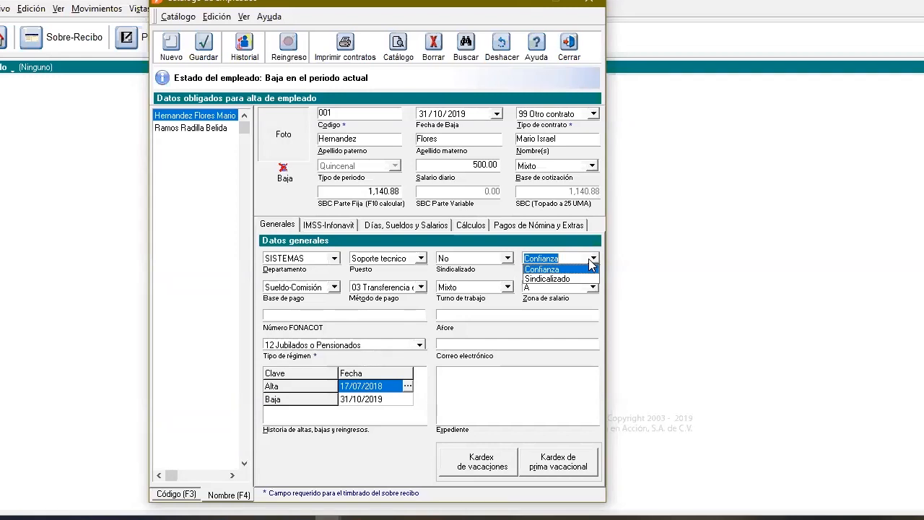
left_click(484, 277)
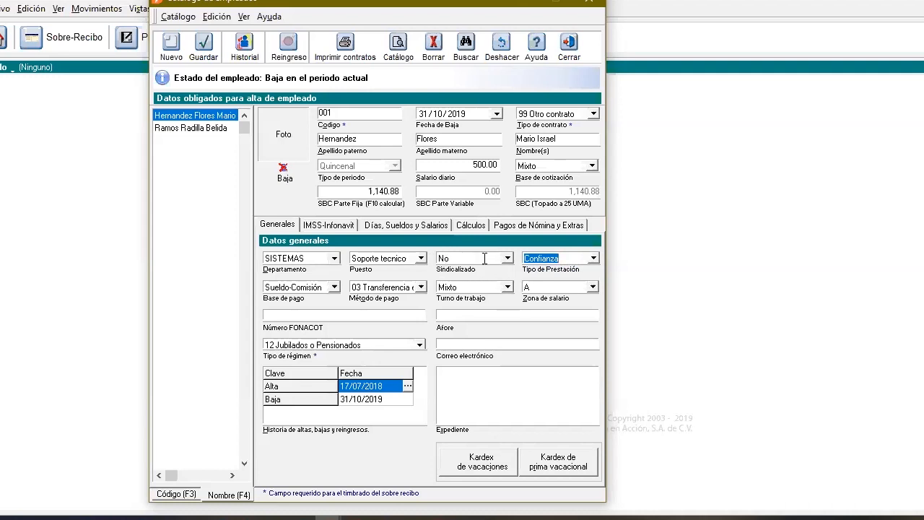
left_click(507, 258)
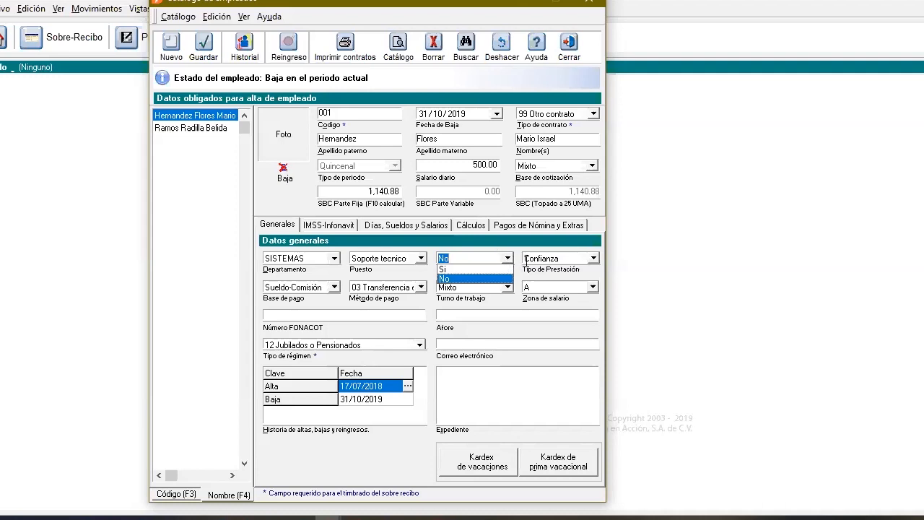
left_click(527, 270)
left_click(592, 258)
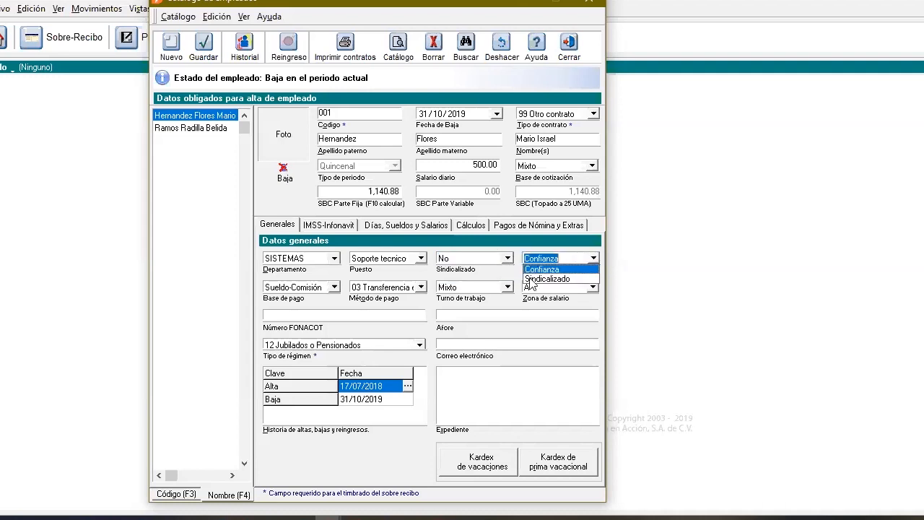
left_click(531, 236)
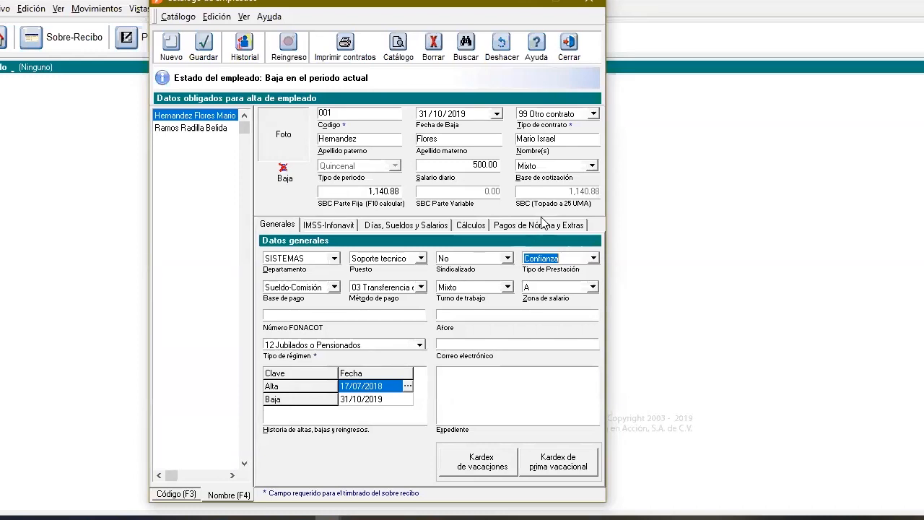
left_click(570, 48)
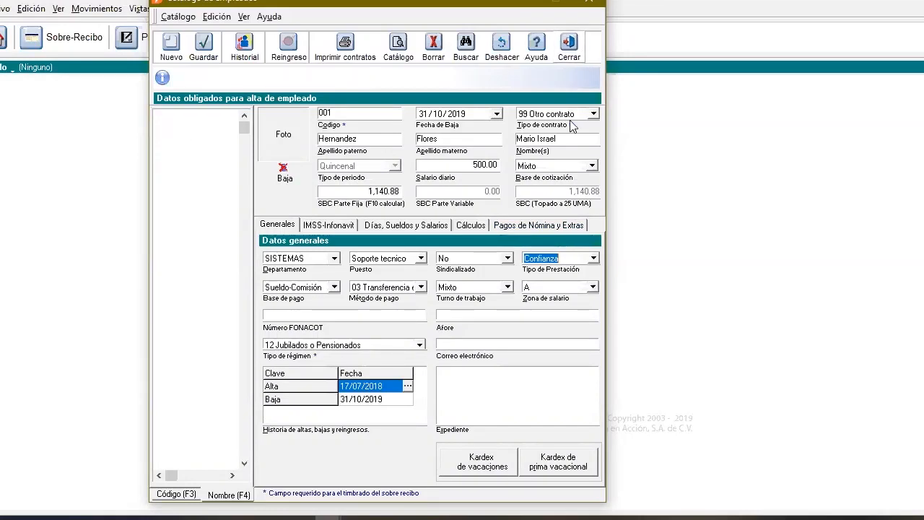
Open the Tabla de prestaciones catalogue and review every seniority row and column of the Confianza table
left_click(405, 9)
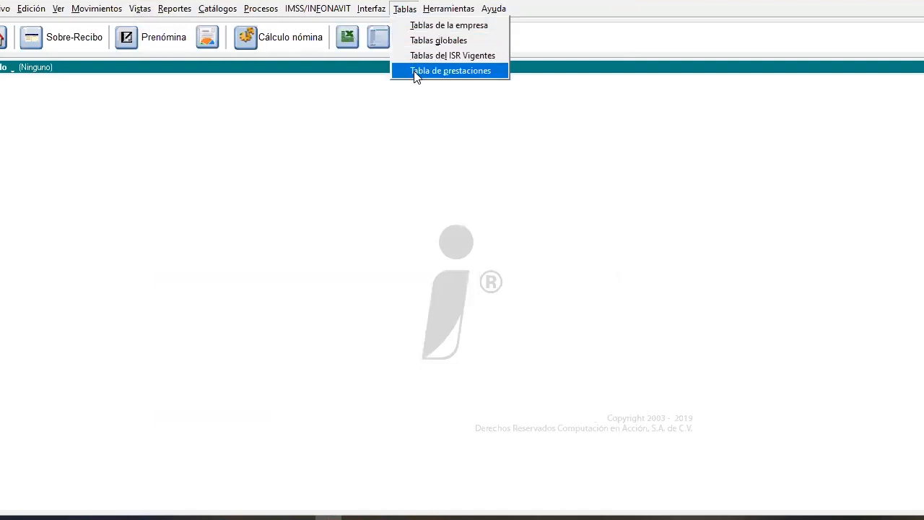
left_click(451, 71)
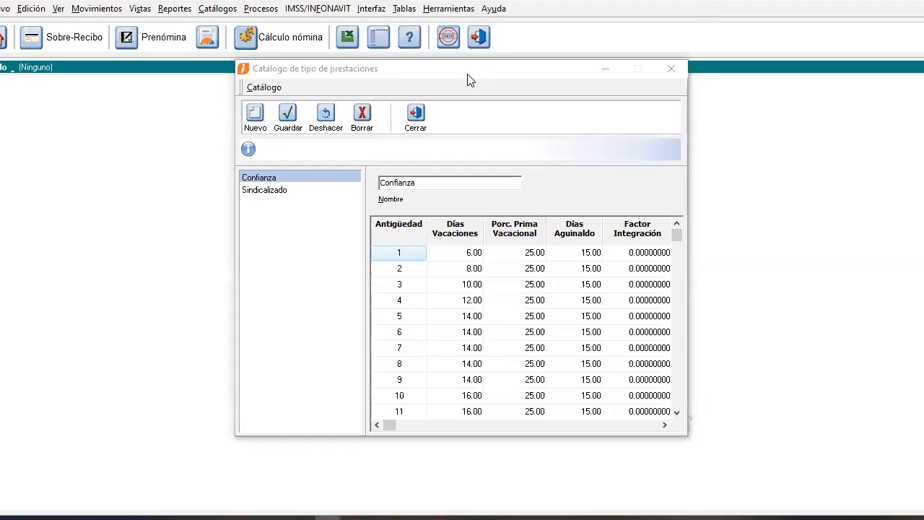
left_click(438, 74)
left_click_drag(438, 74, 373, 92)
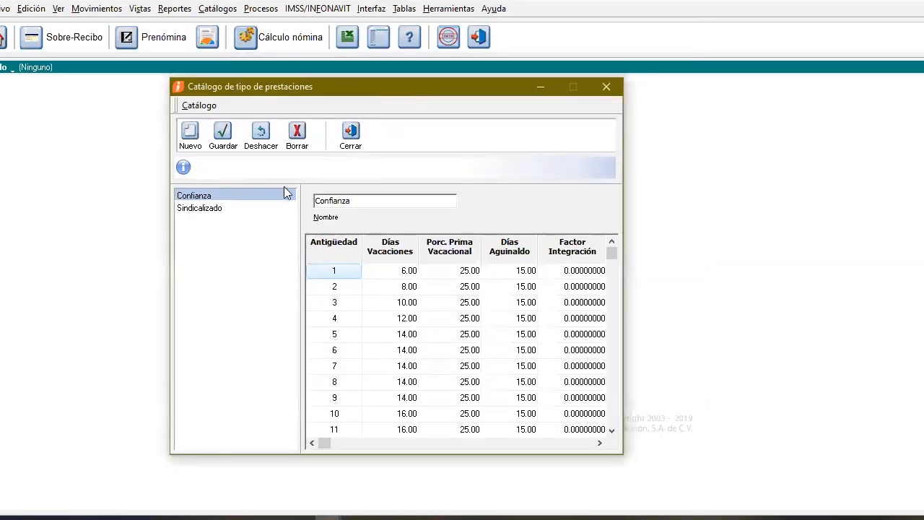
left_click(202, 209)
left_click(205, 197)
left_click_drag(611, 431, 611, 431)
left_click_drag(611, 241, 612, 239)
left_click(601, 443)
left_click(601, 443)
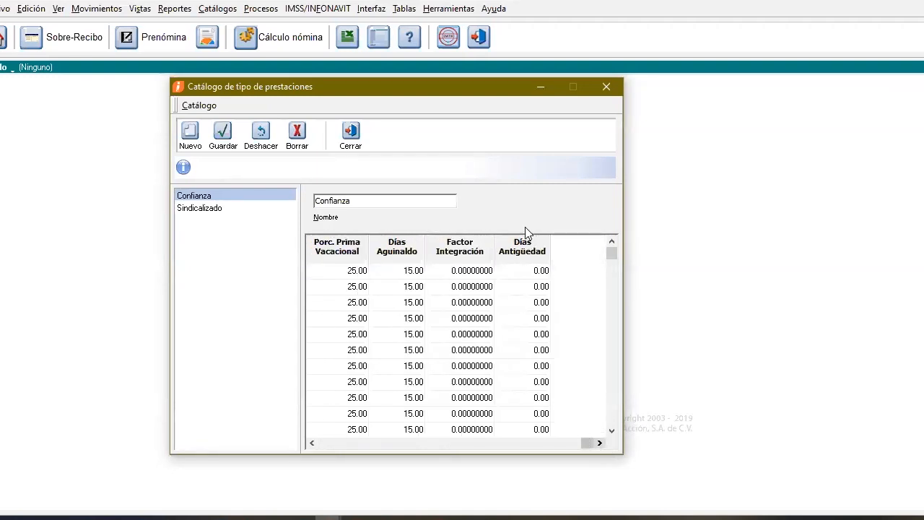
left_click(612, 431)
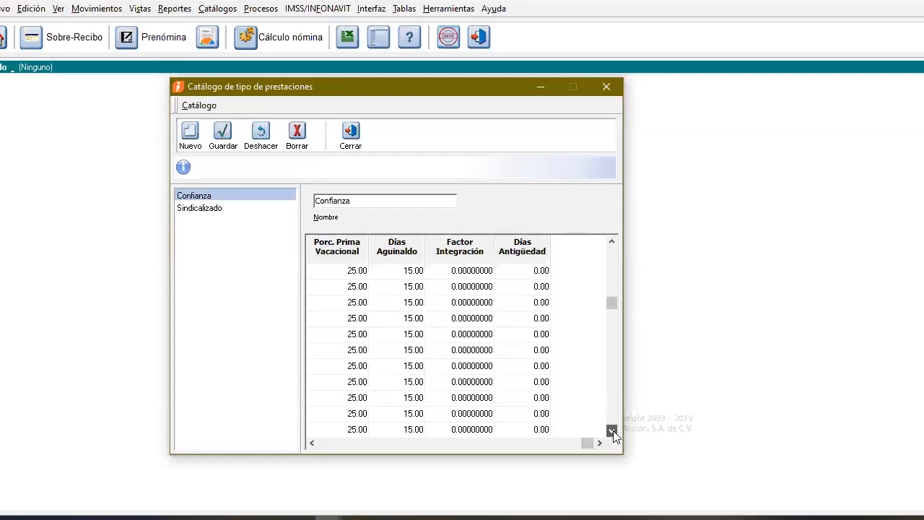
left_click(313, 444)
left_click(313, 444)
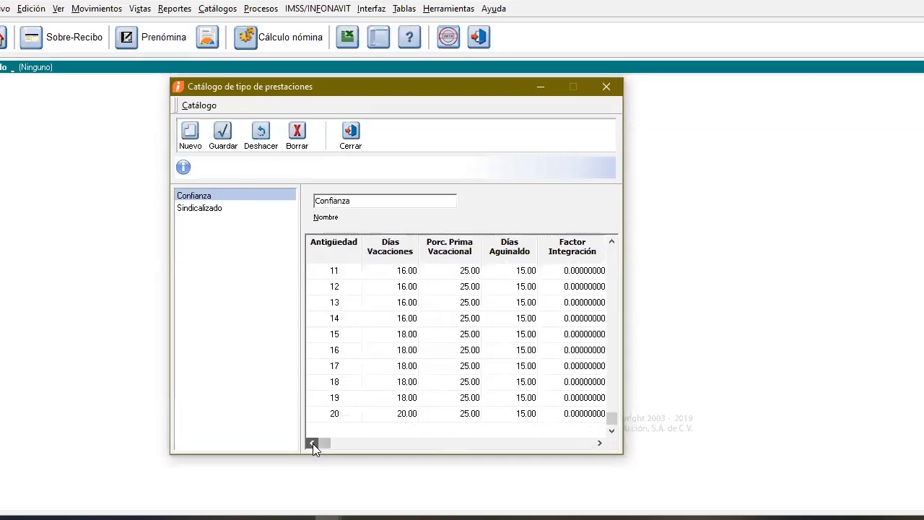
left_click(612, 243)
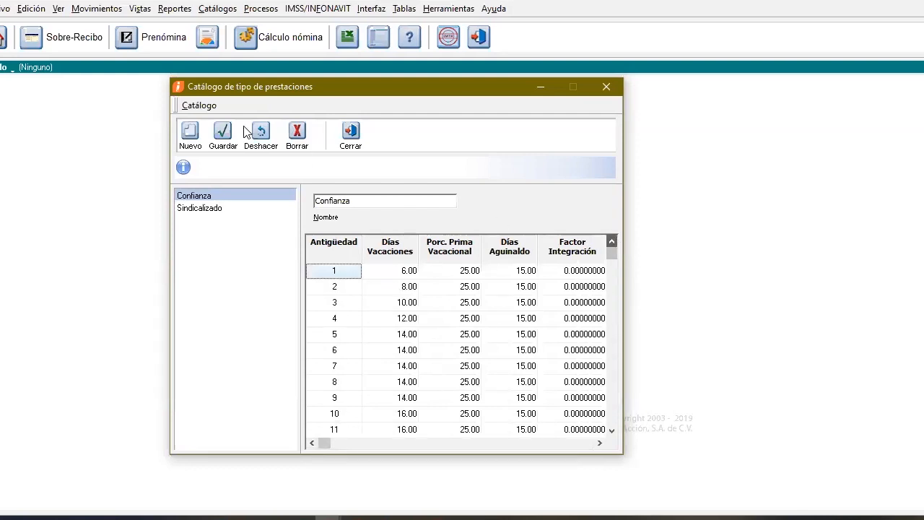
Start a new benefits table and name it Gerentes
left_click(194, 136)
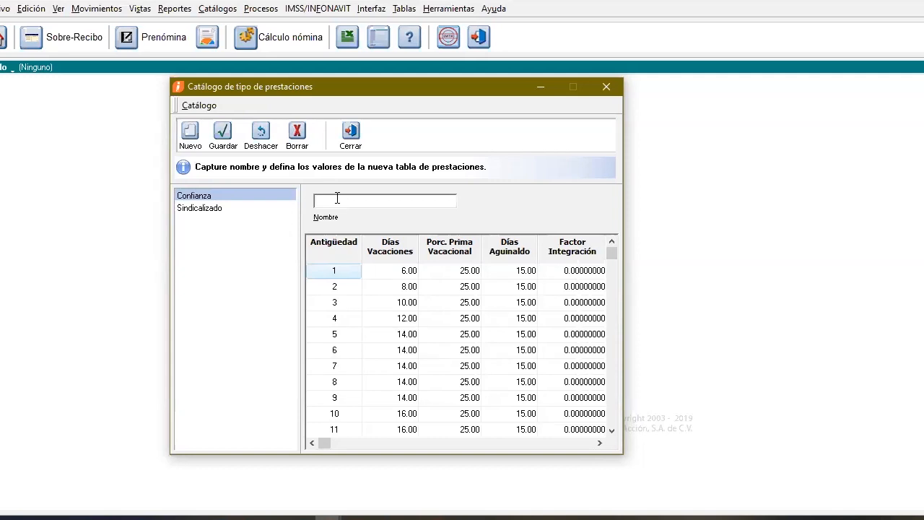
type("Gerentes")
key("Tab")
Set Días Aguinaldo to 30 for every seniority year from 1 to 20 in the Gerentes table
left_click(518, 276)
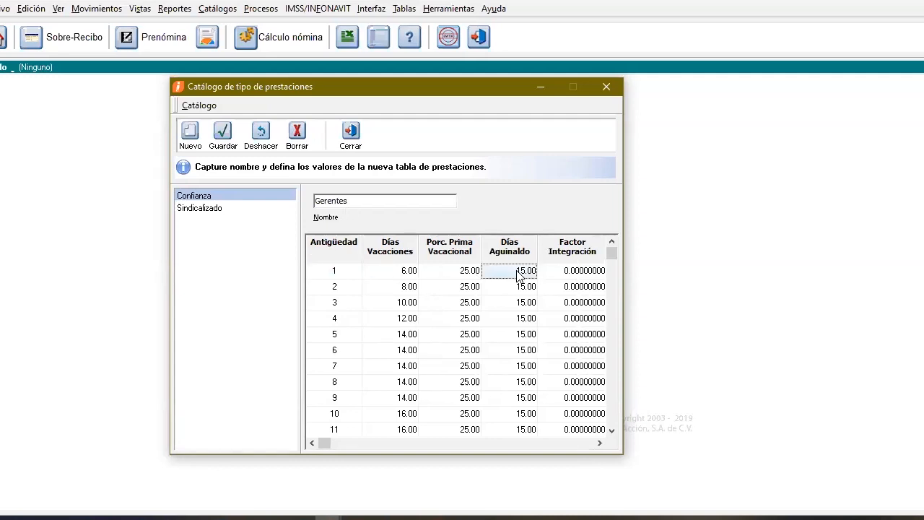
type("30")
key("Down")
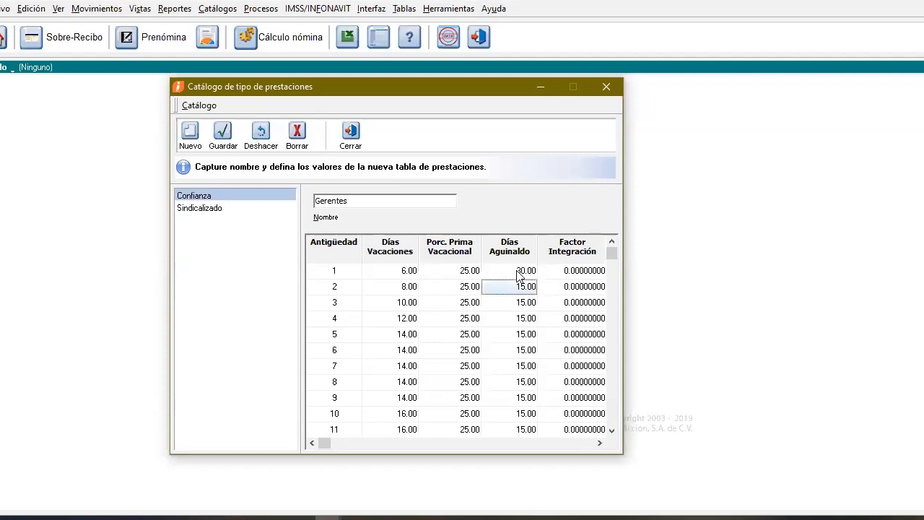
type("30")
key("Down")
type("30")
key("Down")
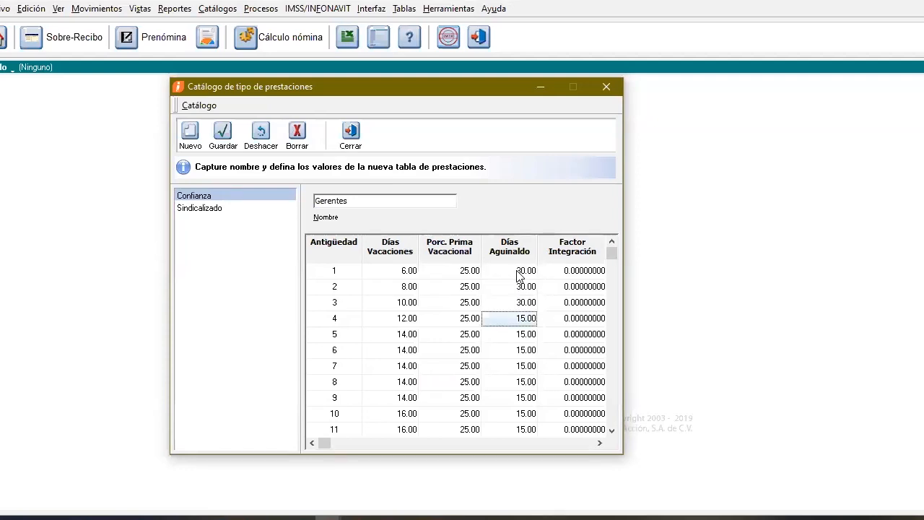
type("30")
key("Down")
type("30")
key("Down")
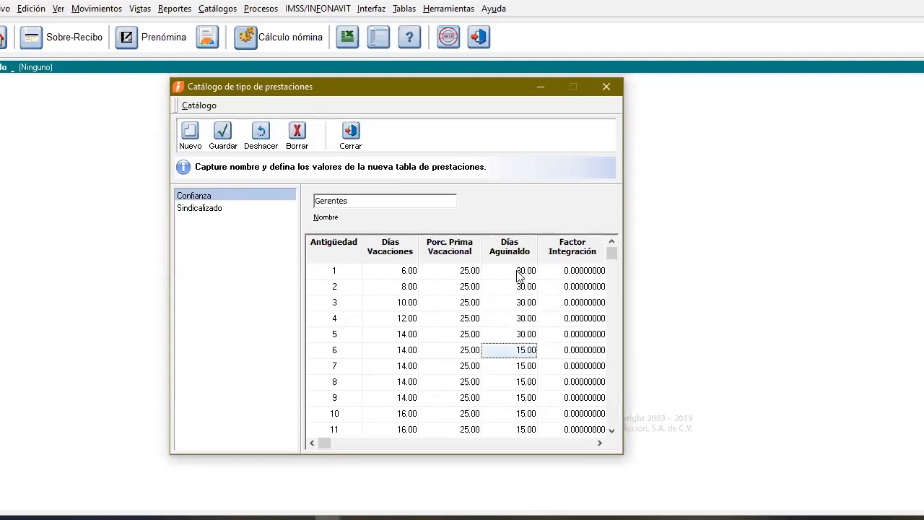
type("30")
key("Down")
type("30")
key("Down")
type("30")
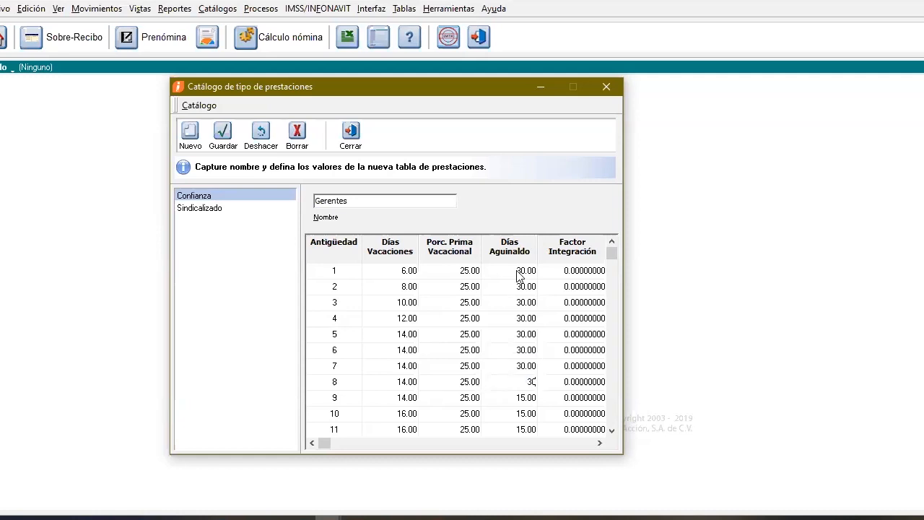
key("Down")
type("30")
key("Down")
type("30")
key("Down")
type("30")
key("Down")
type("30")
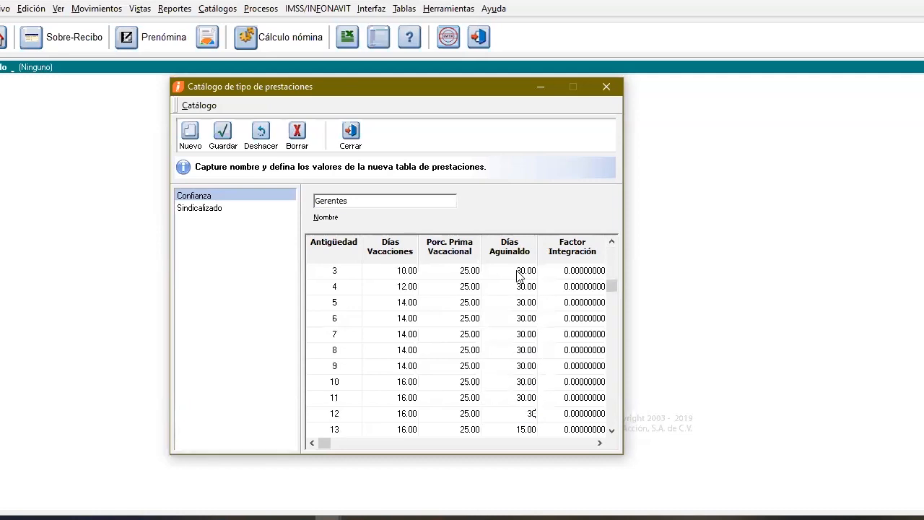
key("Down")
type("30")
key("Down")
type("30")
key("Down")
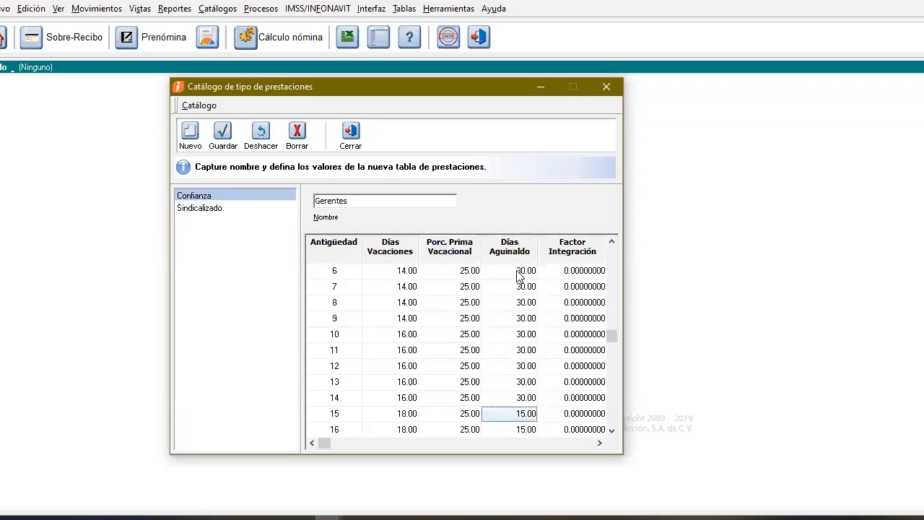
type("30")
key("Down")
type("30")
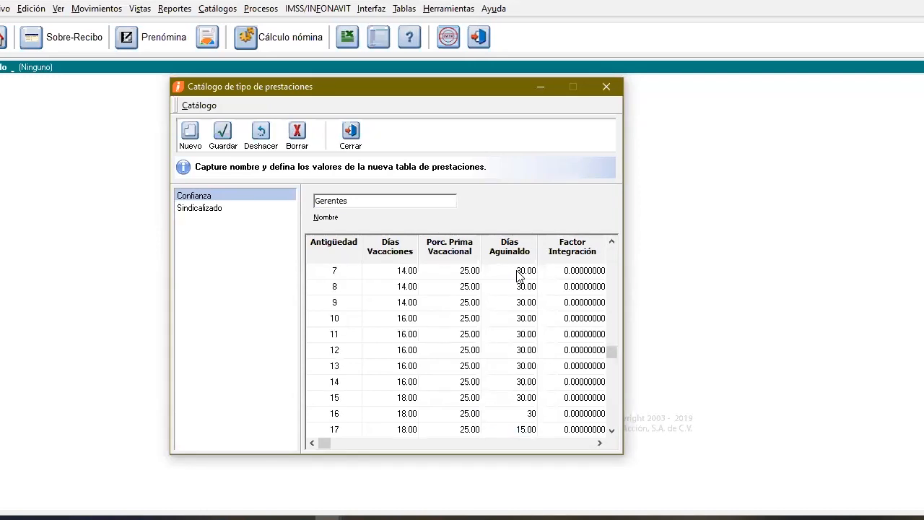
key("Down")
type("30")
key("Down")
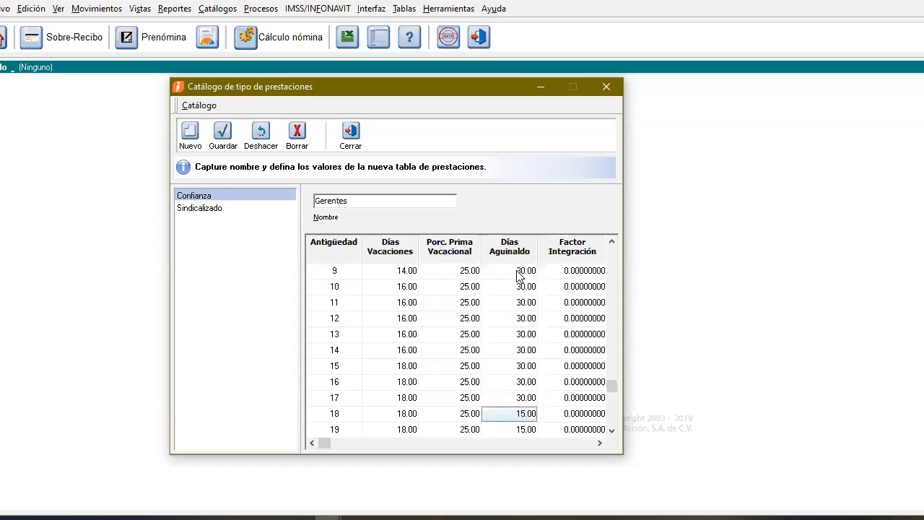
type("30")
key("Down")
type("30")
key("Down")
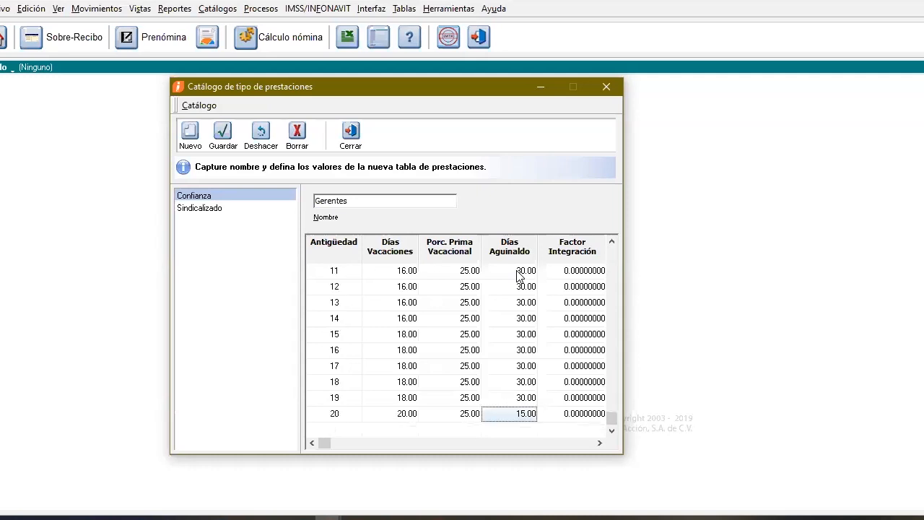
type("30")
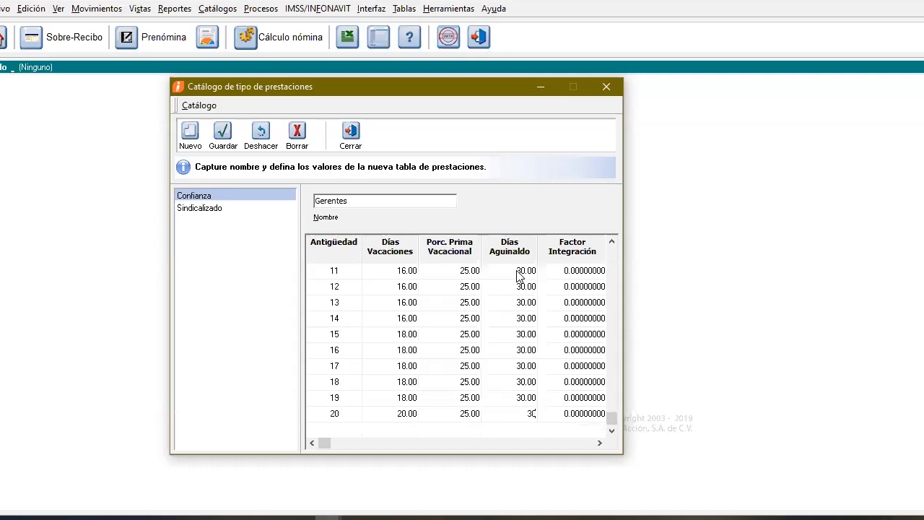
left_click(543, 413)
Check the Gerentes table's columns, save it with confirmation, and close the benefits catalogue
left_click_drag(463, 443, 341, 441)
scroll(466, 398, "up", 19)
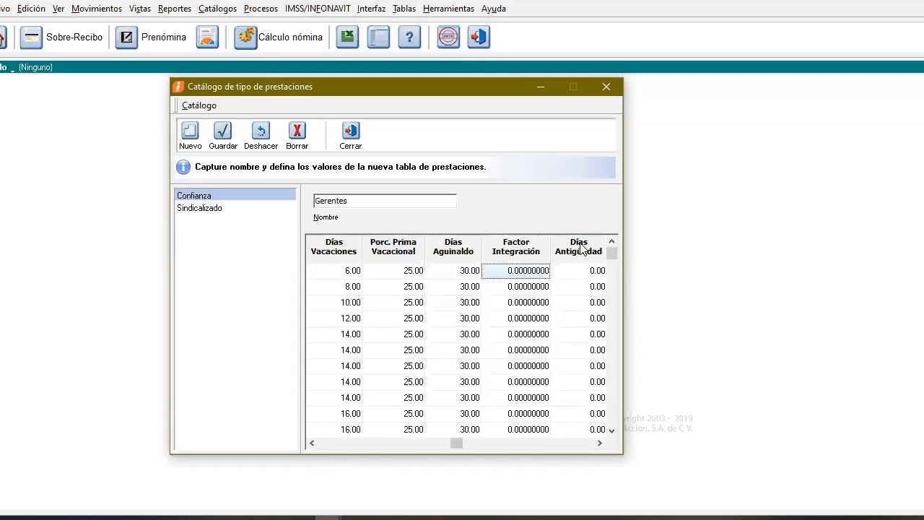
left_click_drag(458, 444, 329, 449)
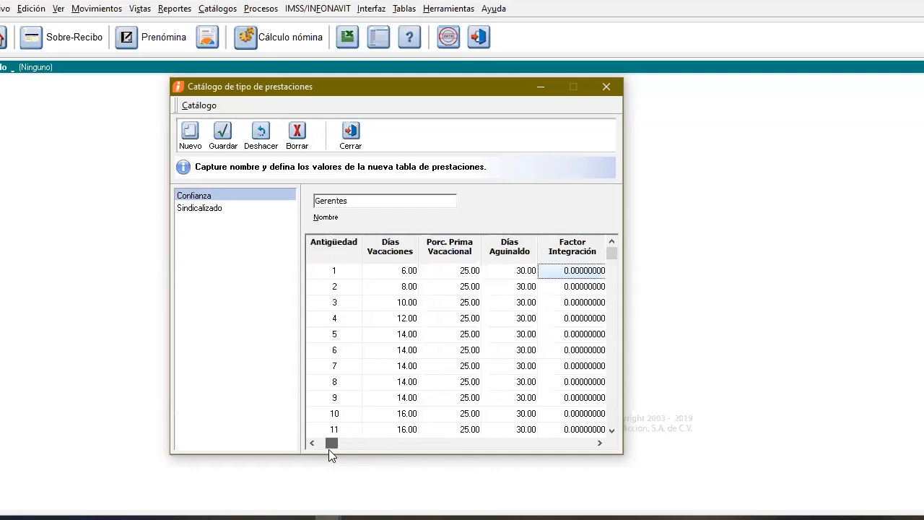
left_click(222, 142)
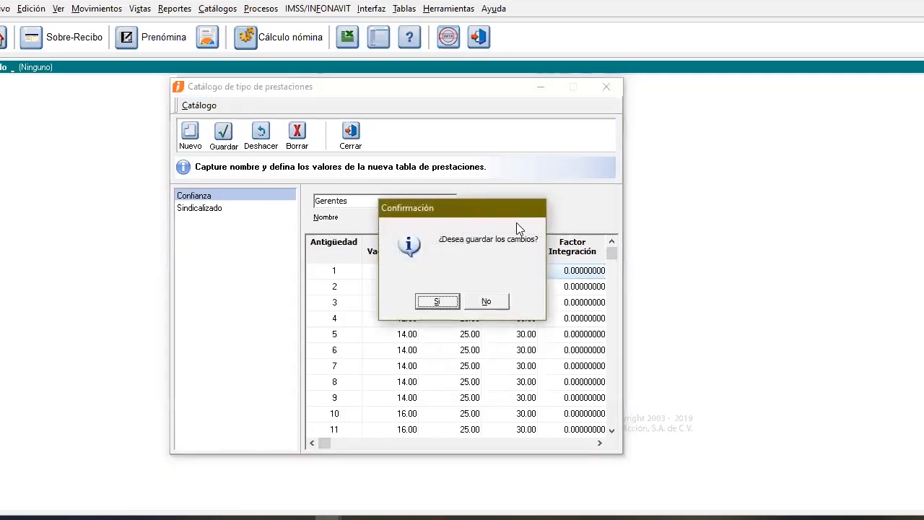
left_click(454, 301)
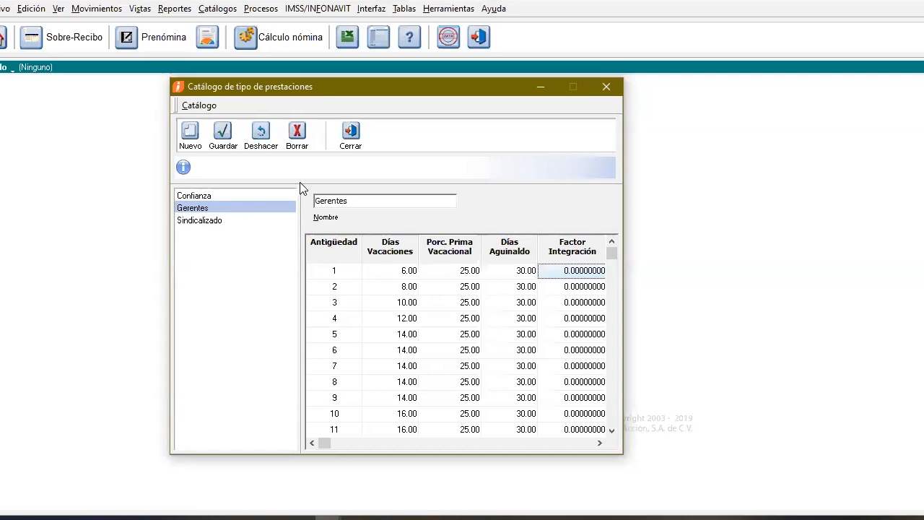
left_click(355, 146)
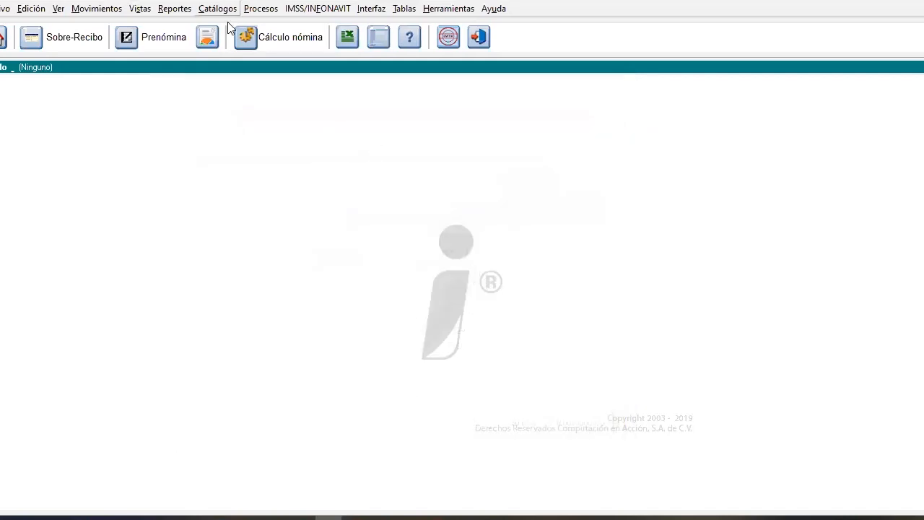
Open the employee catalogue and load the record of employee 002
left_click(218, 8)
left_click(230, 22)
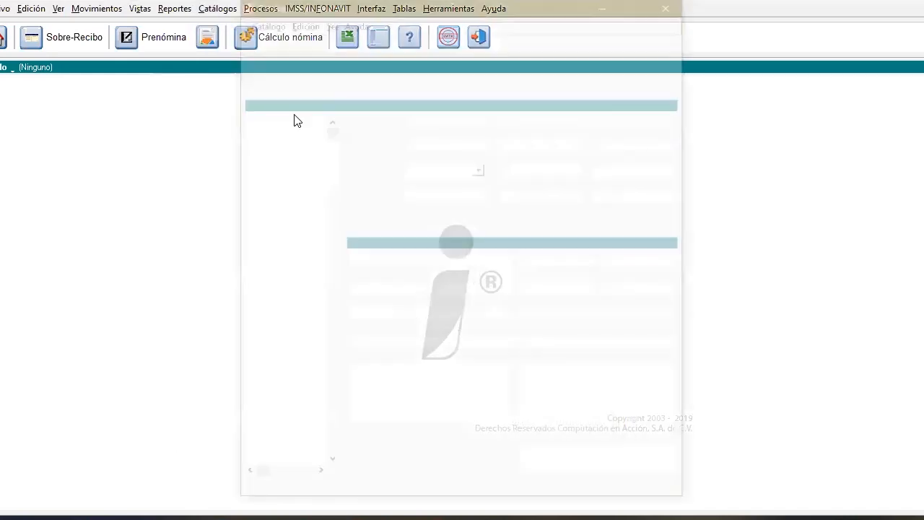
left_click(302, 132)
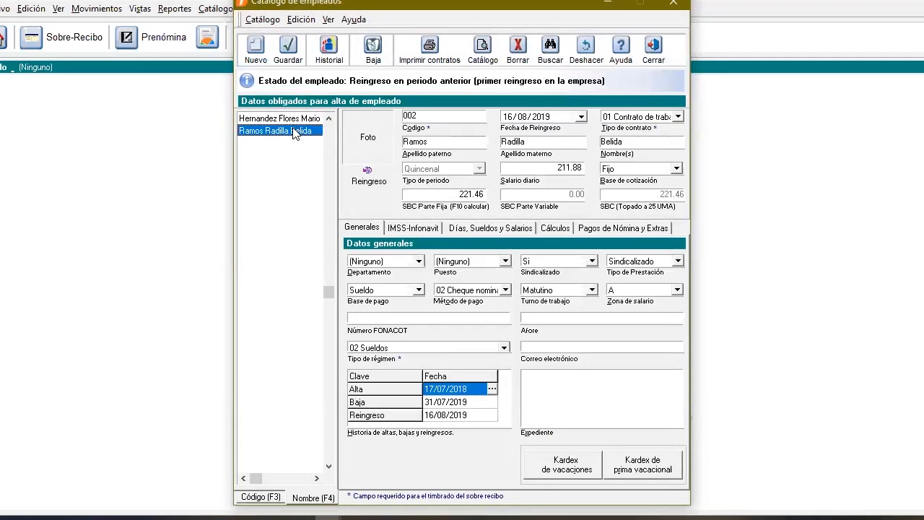
Start employee record 003 with 01/01/2018 as Fecha de alta, and enter the employee's full name
left_click(283, 53)
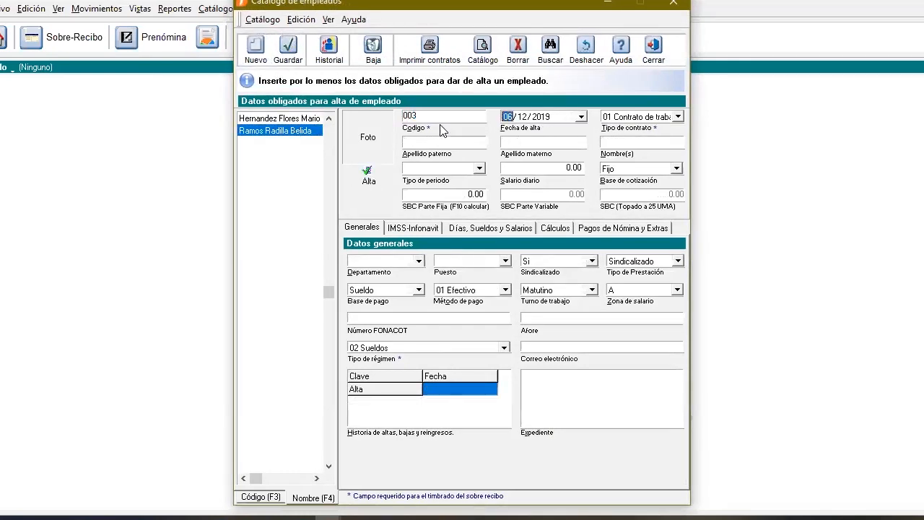
type("01 / 01 / ")
type("2018")
key("Tab")
key("Tab")
type("Hernandez")
key("Tab")
type("Ramirez")
Set the new employee's period type to Quincenal and the daily salary to 500, and calculate the SBC Parte Fija
key("Tab")
type("C")
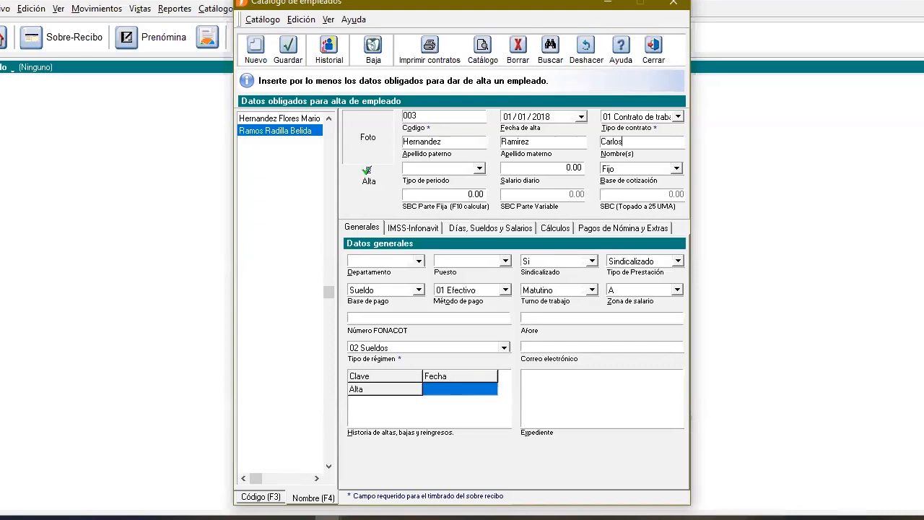
key("Tab")
key("Down")
key("Tab")
type("500")
key("Tab")
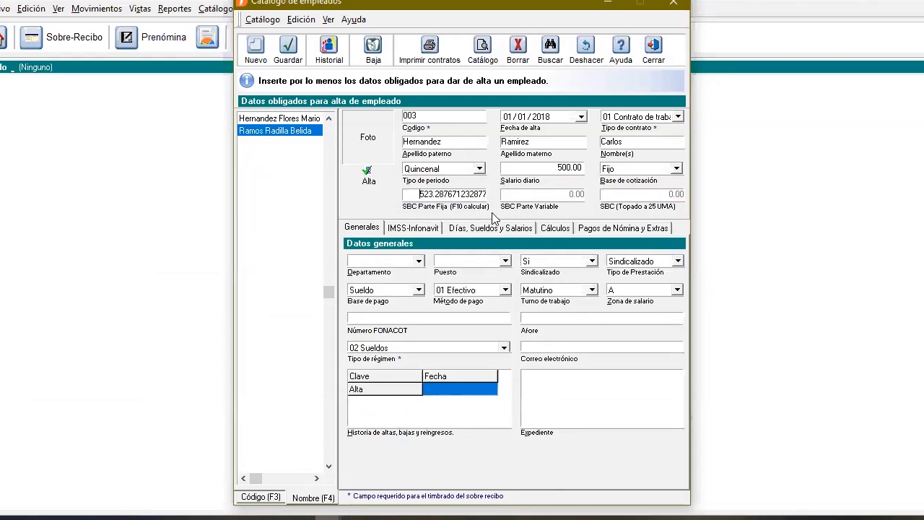
key("Tab")
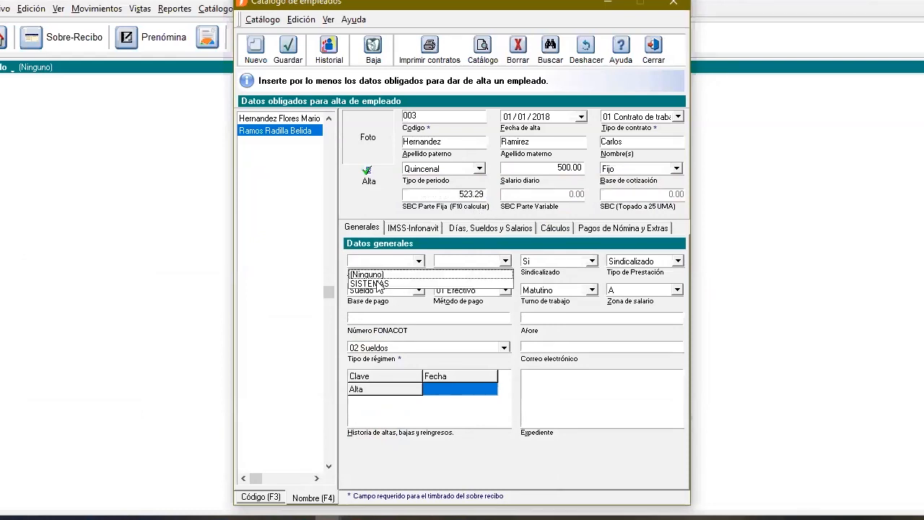
Assign employee 003 to the SISTEMAS department and the Soporte tecnico position
key("Down")
key("Return")
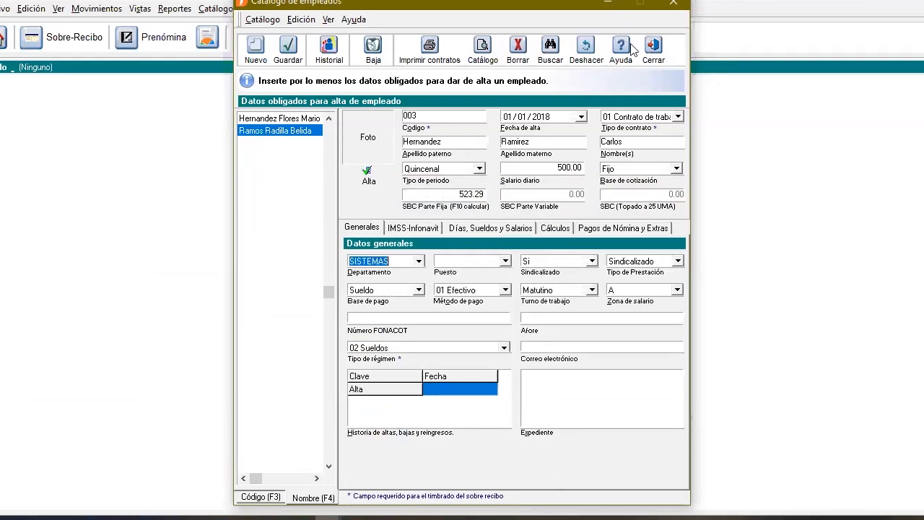
key("Tab")
key("Down")
key("Return")
Set employee 003's Tipo de Prestación to Gerentes and acknowledge the notice
left_click(649, 261)
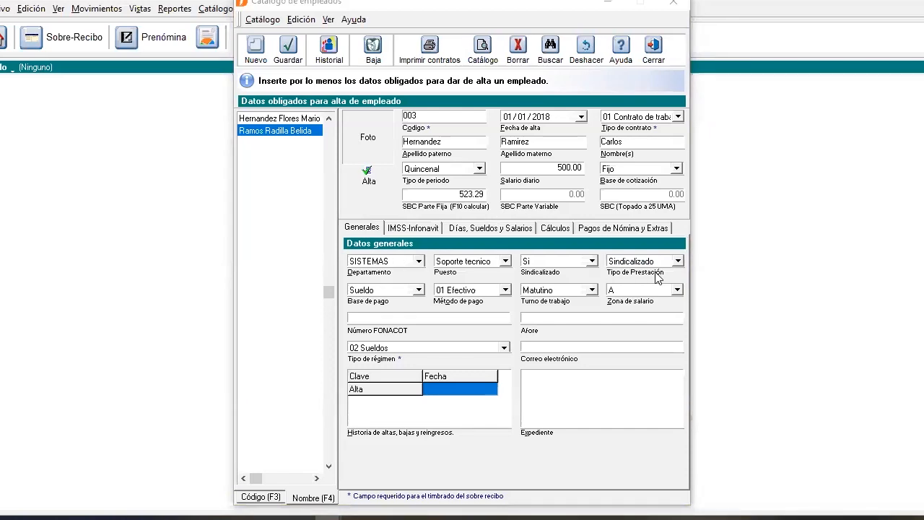
left_click(679, 261)
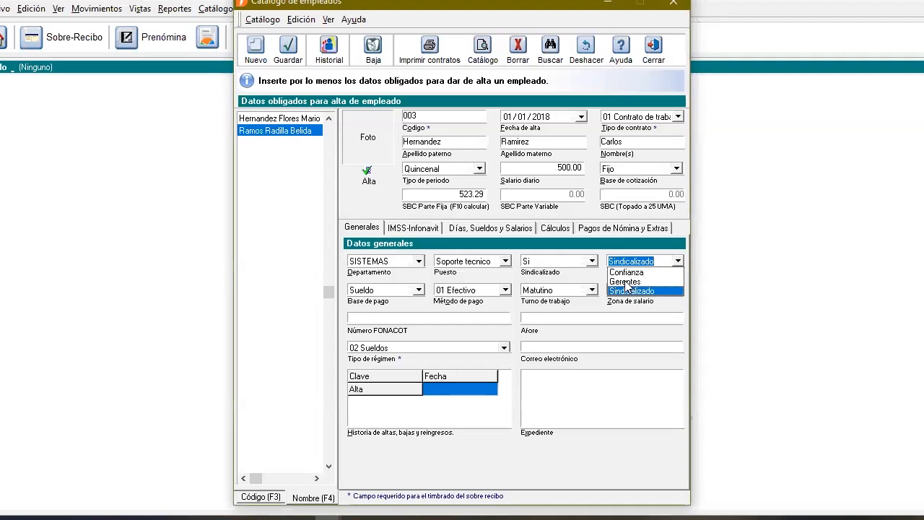
left_click(621, 281)
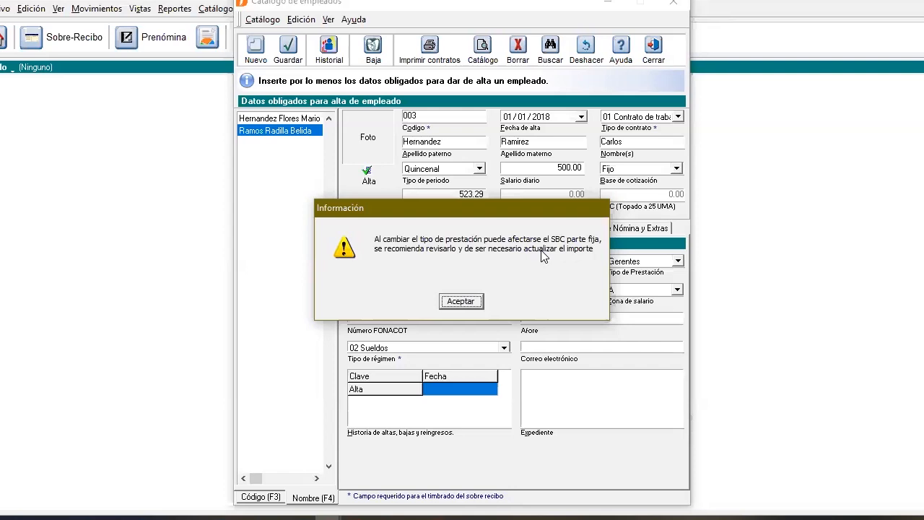
left_click(462, 301)
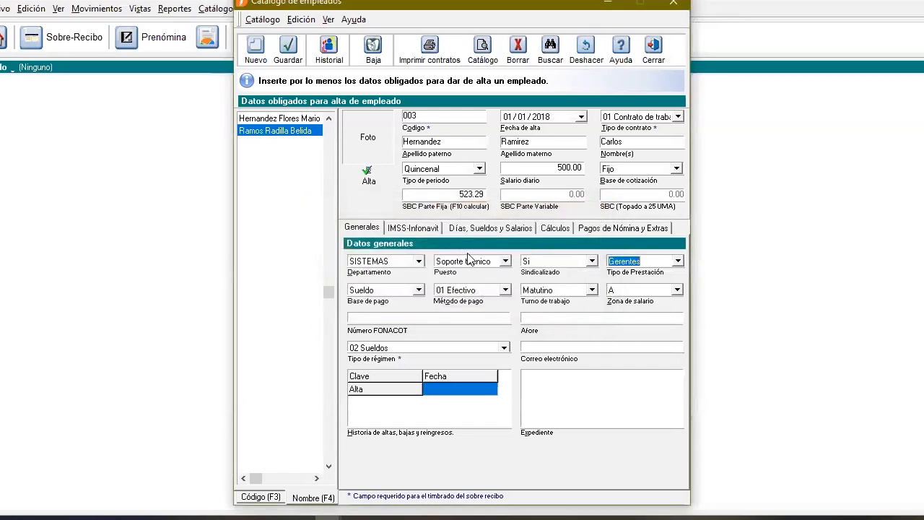
Recalculate employee 003's SBC Parte Fija and save the record despite the listed inconsistencies
left_click(453, 193)
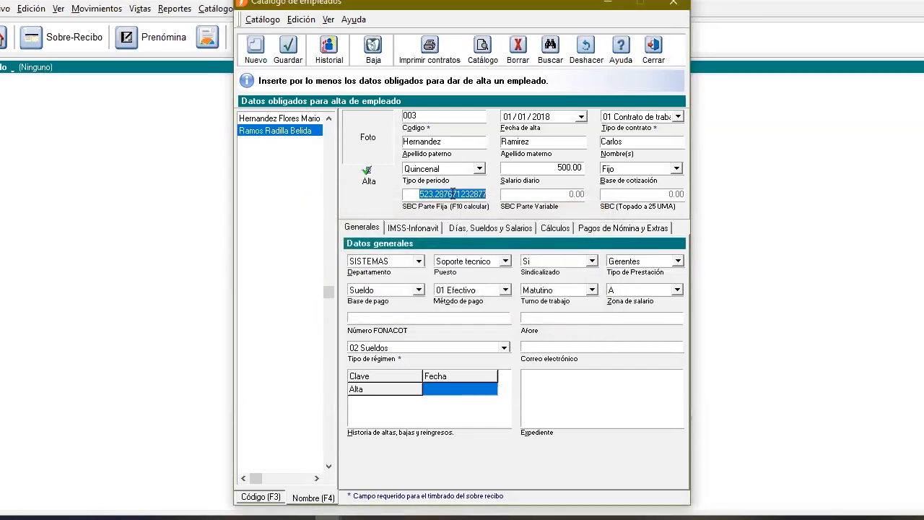
key("F10")
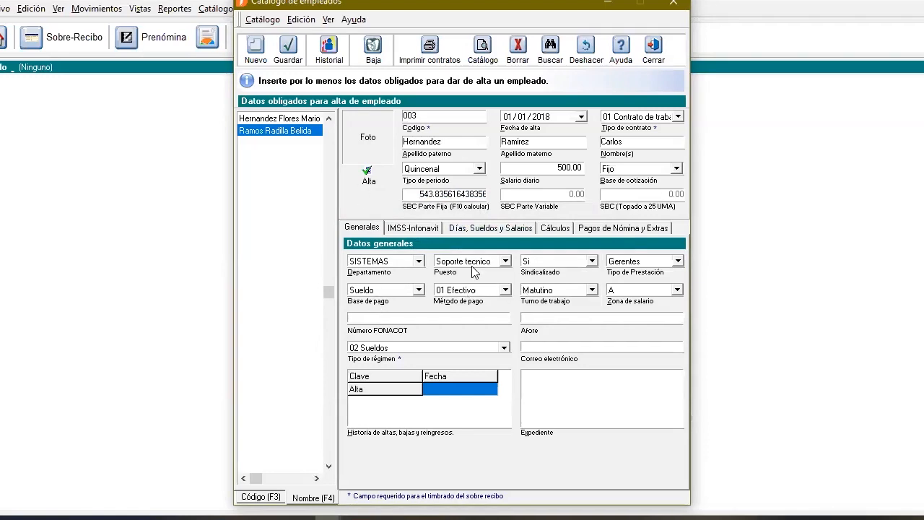
left_click(295, 51)
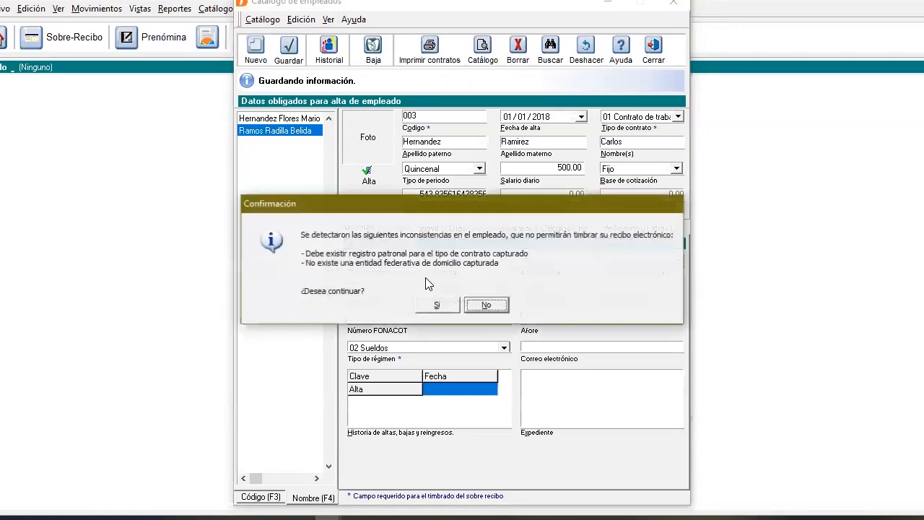
left_click(438, 303)
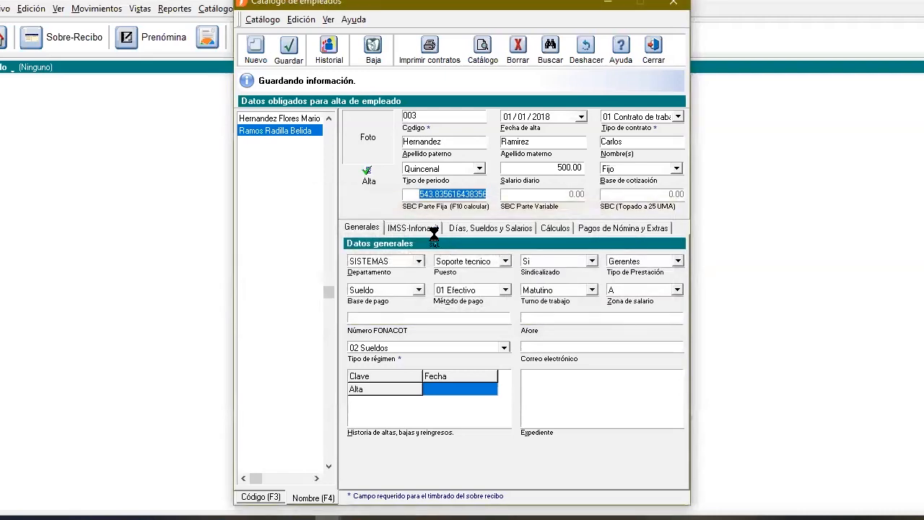
Change employee 002's contract type to 99 Otro contrato and save the record despite the inconsistencies
left_click(423, 227)
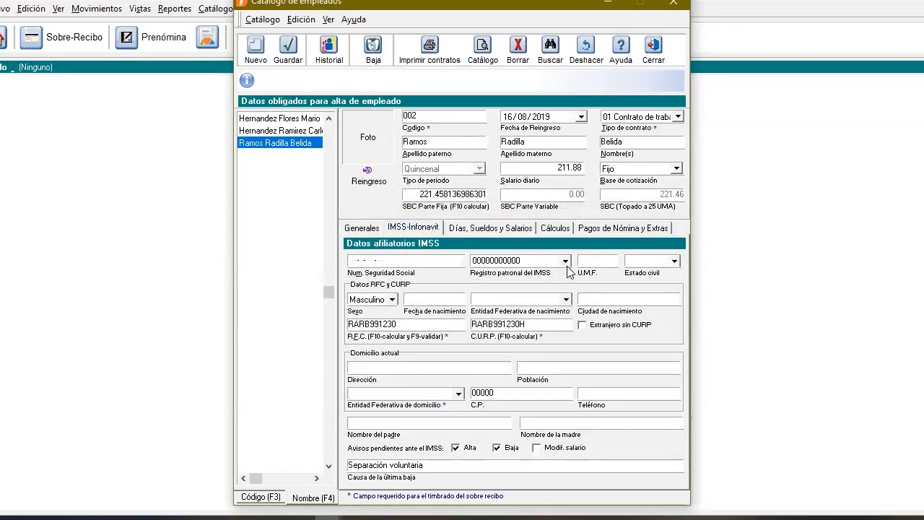
left_click(565, 261)
left_click(677, 117)
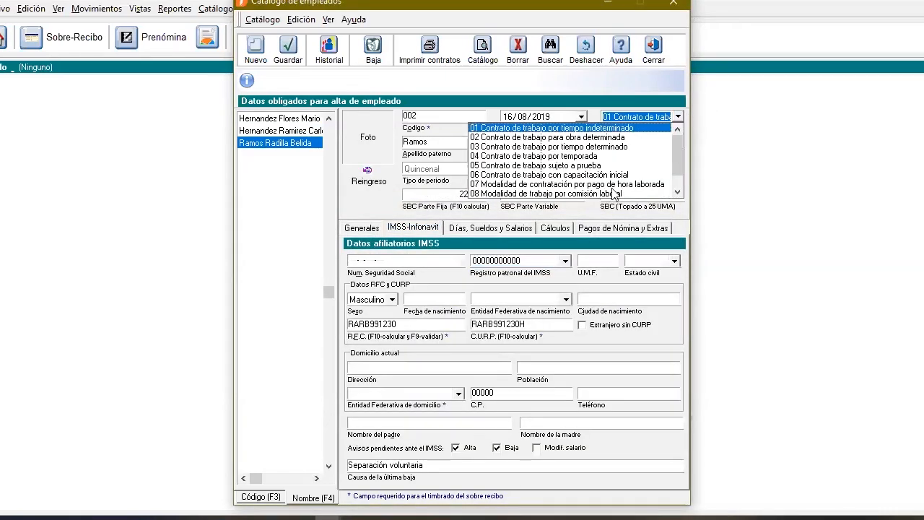
scroll(635, 186, "down", 1)
key("Return")
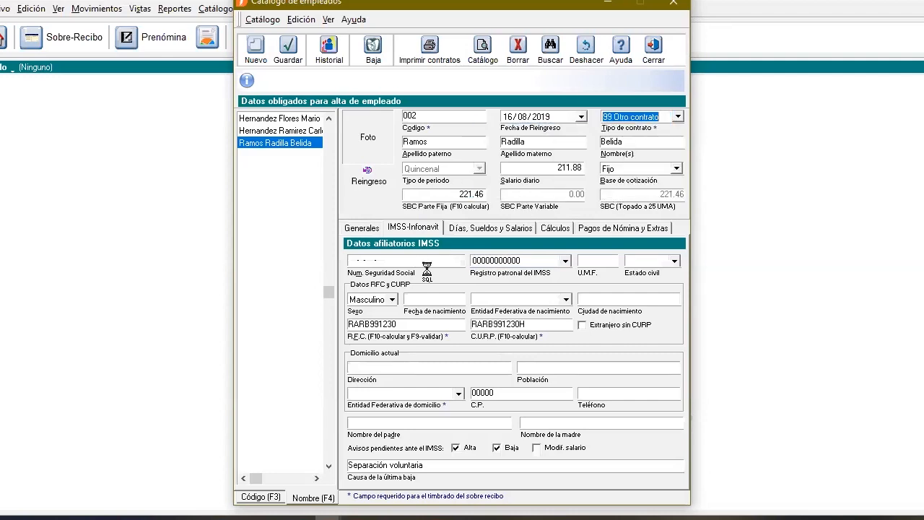
left_click(288, 49)
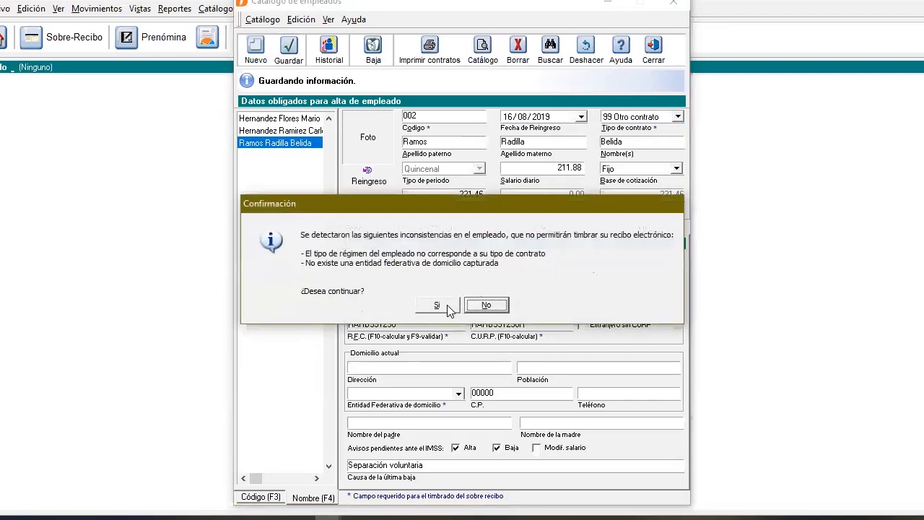
left_click(447, 305)
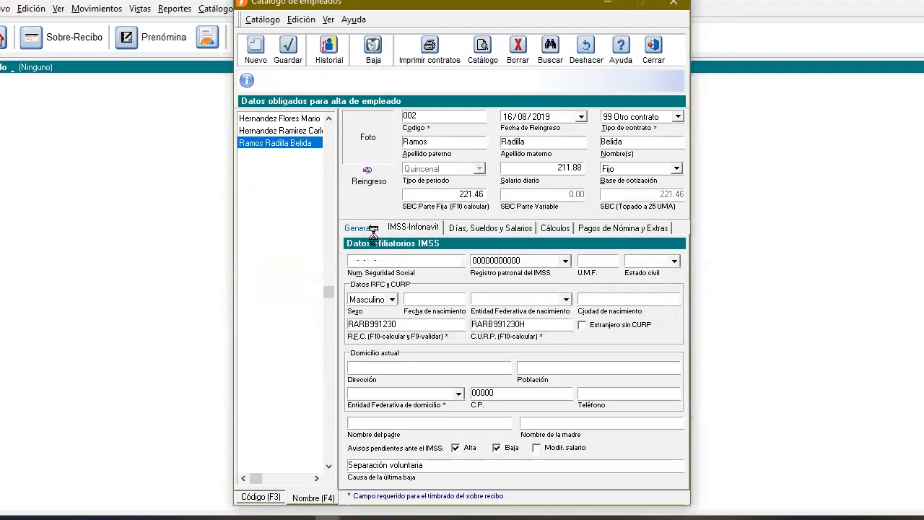
Set employee 002's Tipo de régimen to 09 Asimilados Honorarios and save the record despite the remaining inconsistency
left_click(462, 345)
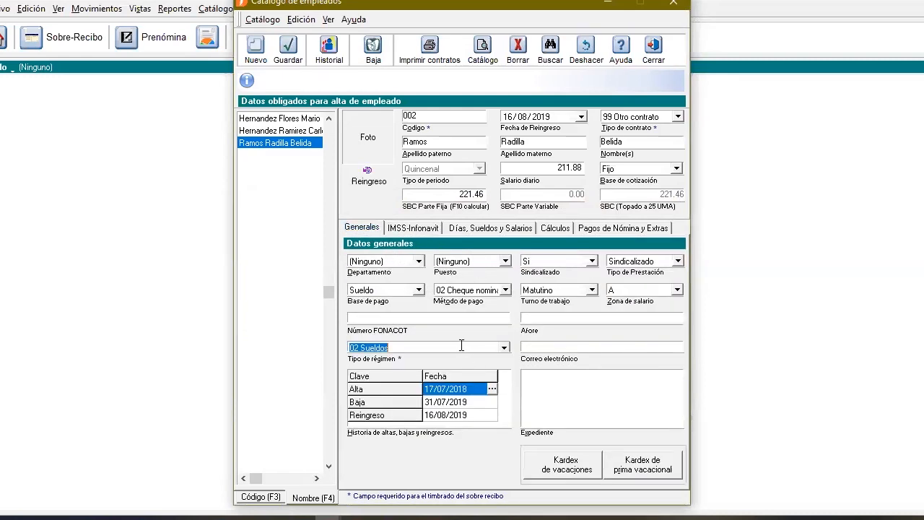
left_click(504, 347)
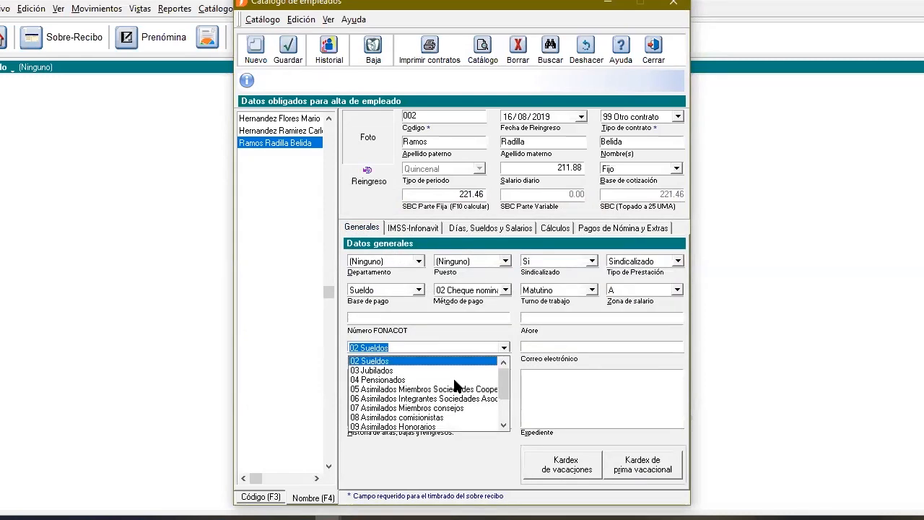
left_click(393, 426)
left_click(288, 51)
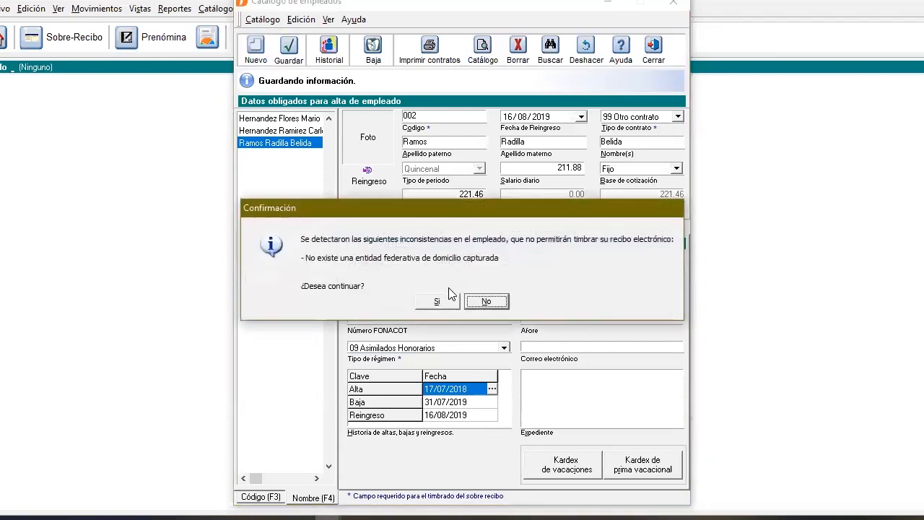
left_click(452, 307)
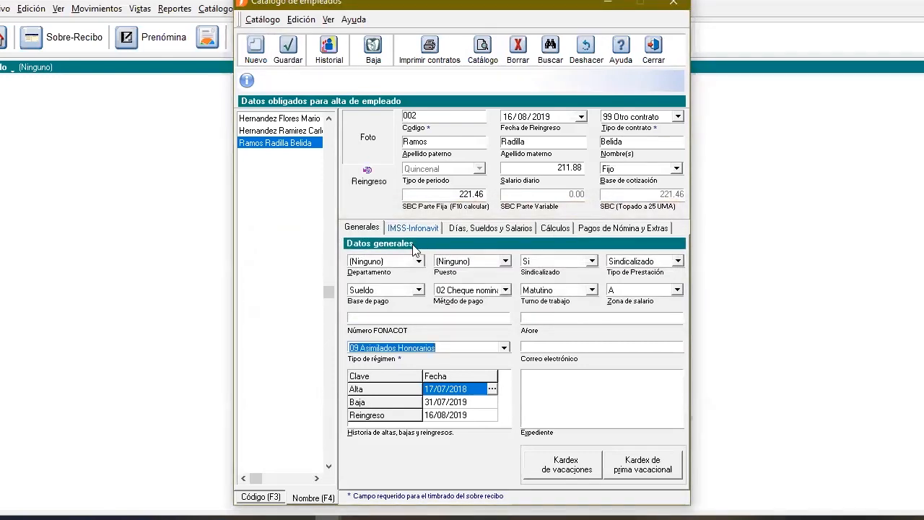
Set employee 002's Entidad Federativa de domicilio to BAJA CALIFORNIA in the IMSS-Infonavit data
left_click(411, 228)
left_click(458, 393)
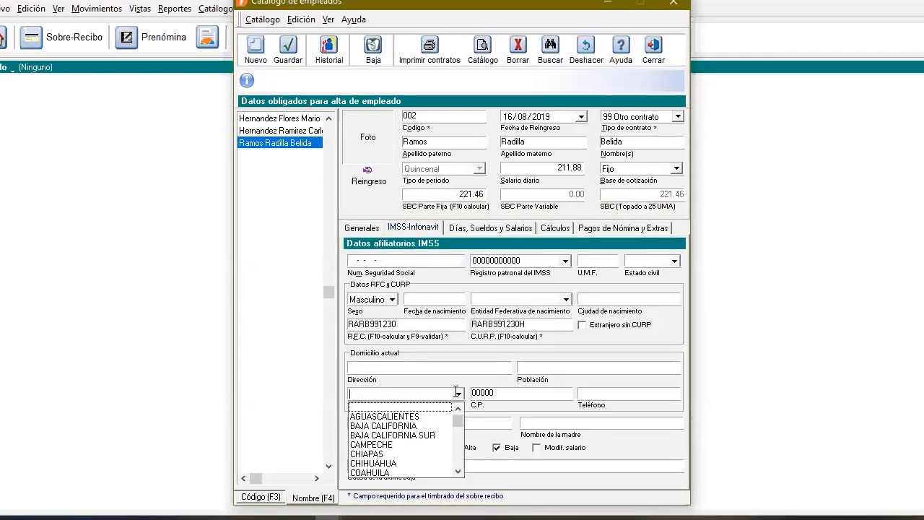
left_click(382, 423)
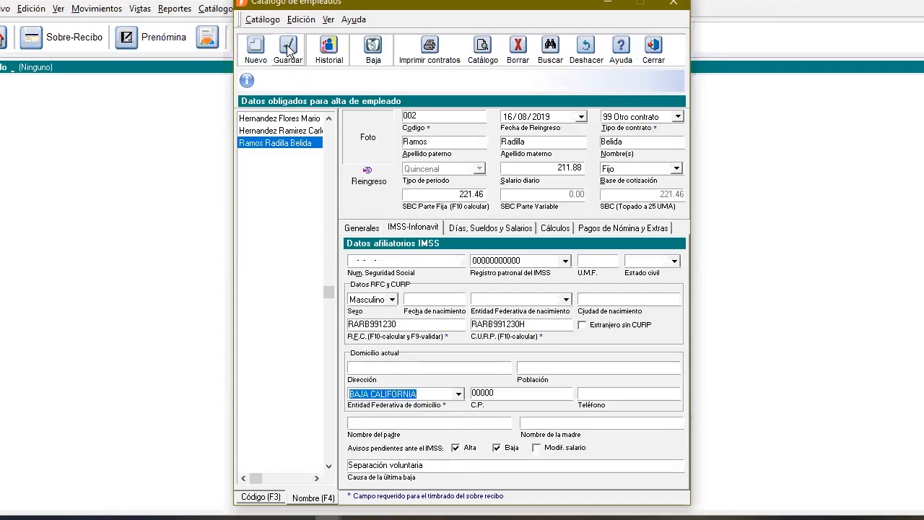
Start employee record 004 with 01/01/2018 as Fecha de alta and 99 Otro contrato as the contract type
left_click(255, 50)
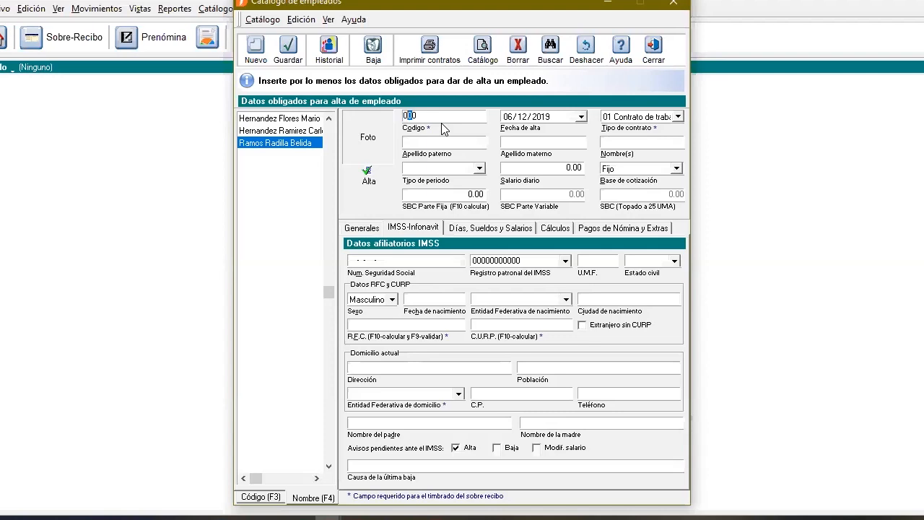
key("Tab")
key("shift+Tab")
key("Tab")
type("010119928")
key("Tab")
key("alt+Down")
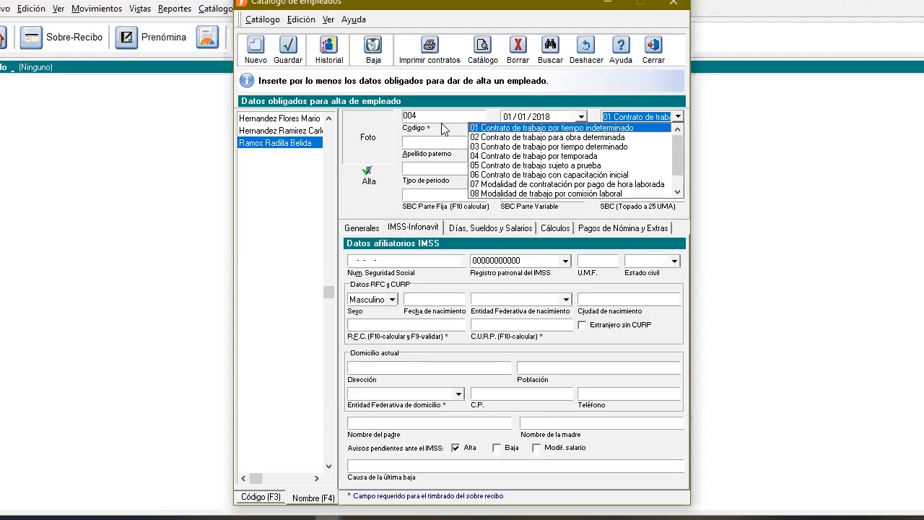
key("Down")
key("Down")
key("Down")
key("Down")
key("Down")
key("Down")
key("Down")
key("Down")
key("Down")
key("Down")
key("Return")
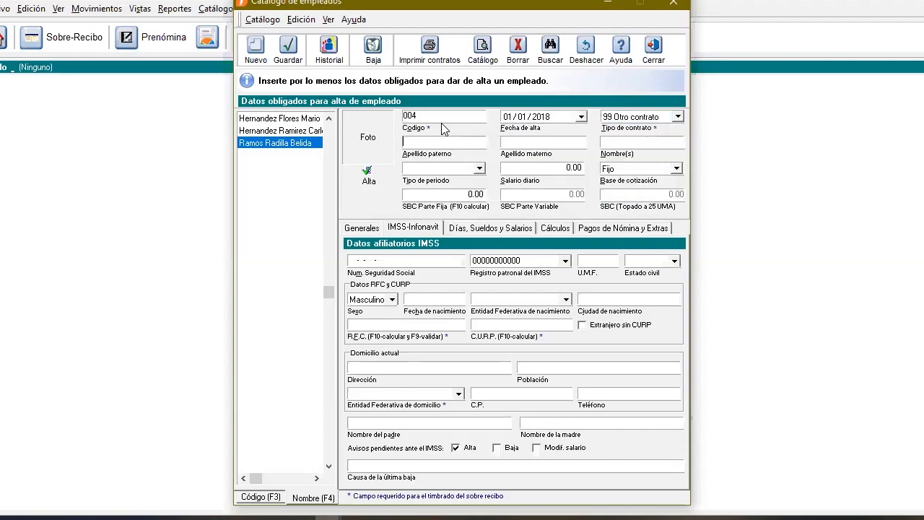
Enter employee 004's surnames and first name
type("Sanchez")
key("Tab")
Set employee 004's period type to Quincenal and the daily salary to 420, and calculate the SBC Parte Fija
key("Tab")
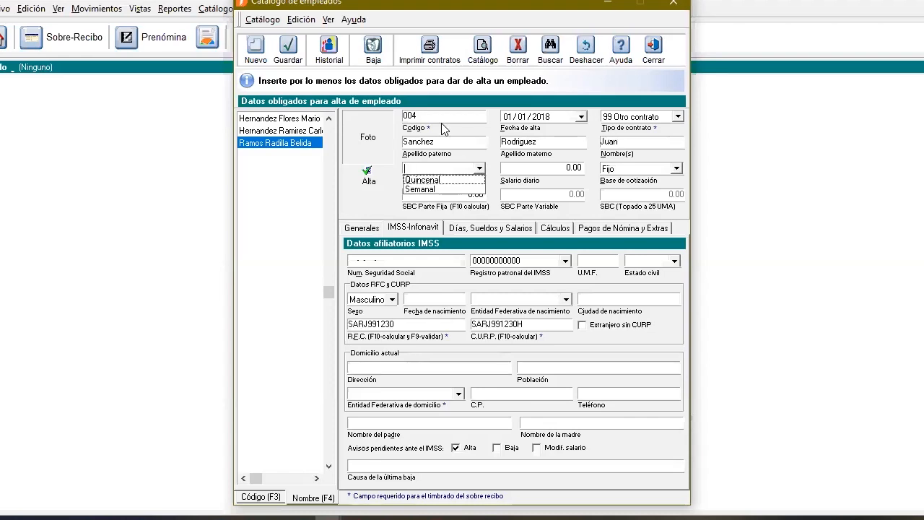
key("Down")
key("Tab")
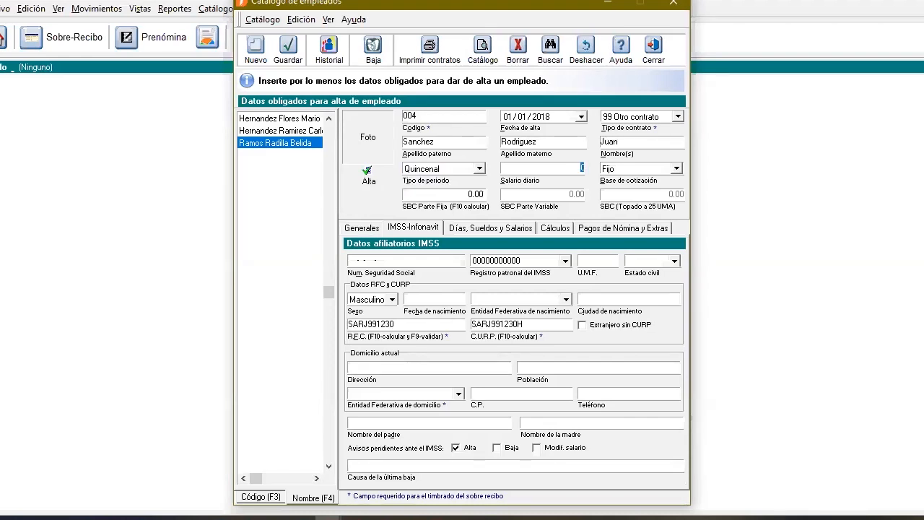
type("4200")
key("BackSpace")
key("Tab")
key("Tab")
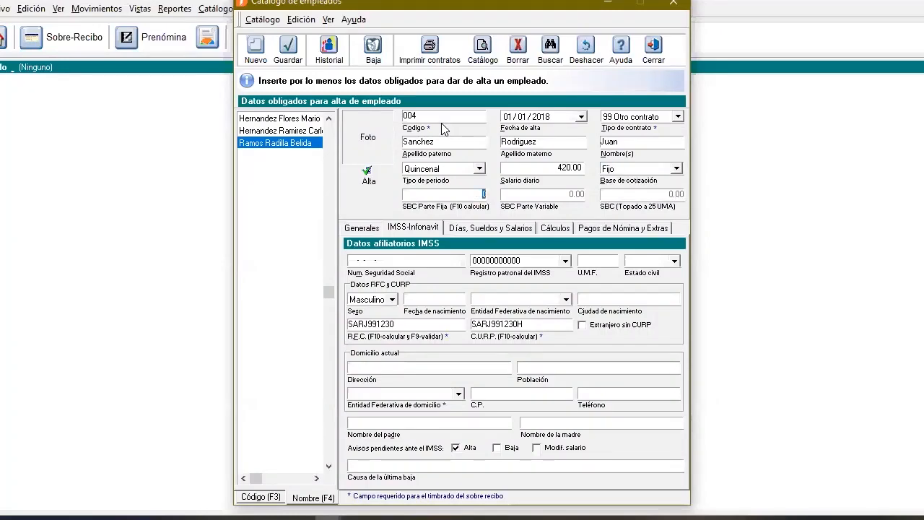
key("F10")
key("Tab")
Assign employee 004 to the SISTEMAS department and the Soporte tecnico position in the general data
left_click(482, 261)
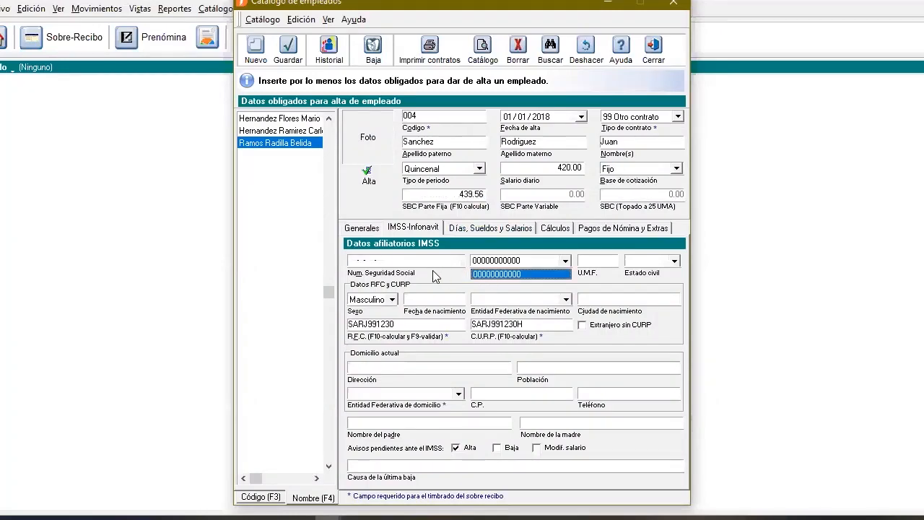
left_click(361, 227)
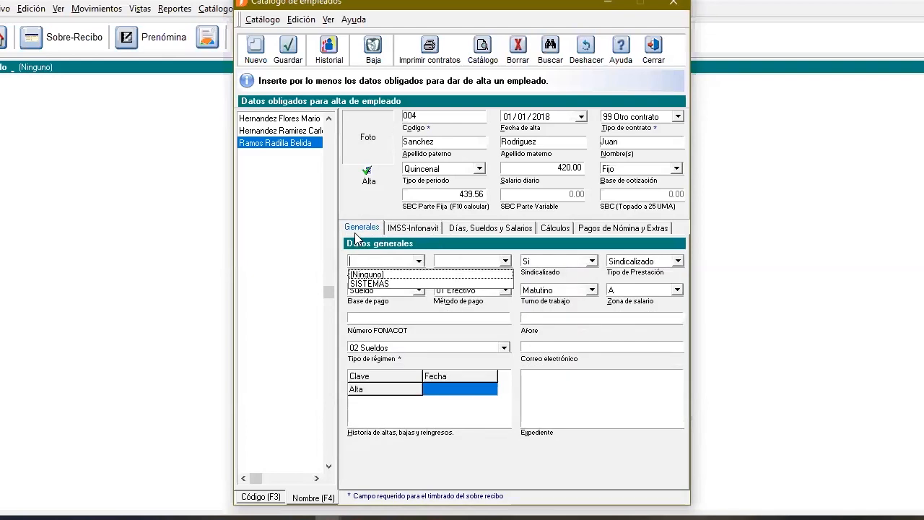
left_click(416, 283)
left_click(498, 262)
left_click(487, 283)
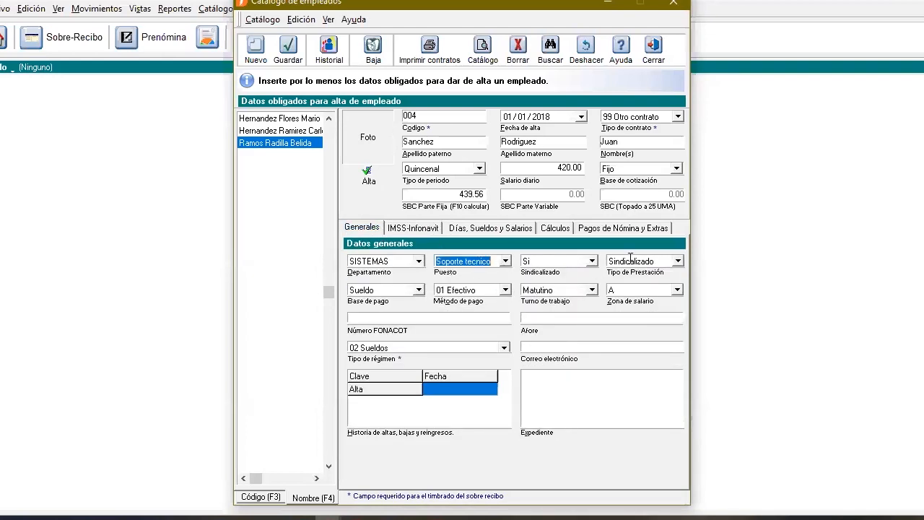
Set employee 004's Sindicalizado to No and Tipo de Prestación to Confianza
left_click(591, 261)
left_click(590, 278)
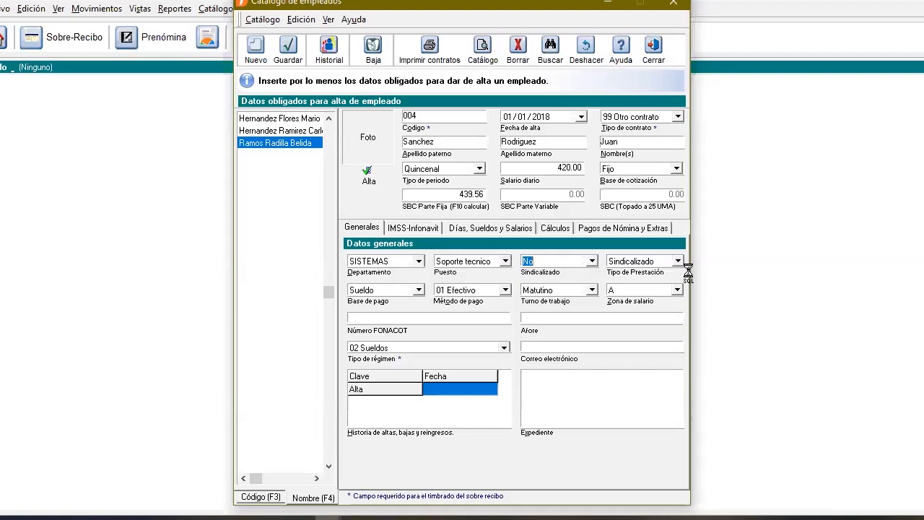
left_click(678, 262)
left_click(628, 270)
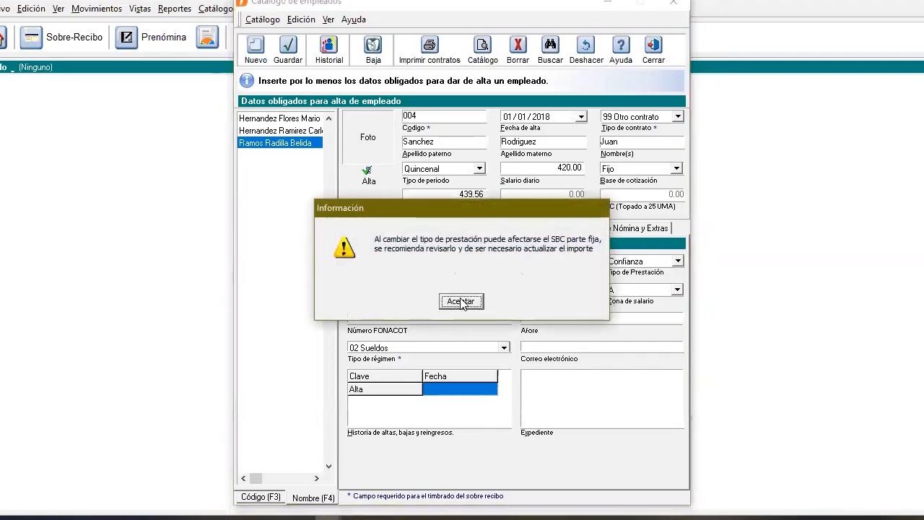
left_click(454, 302)
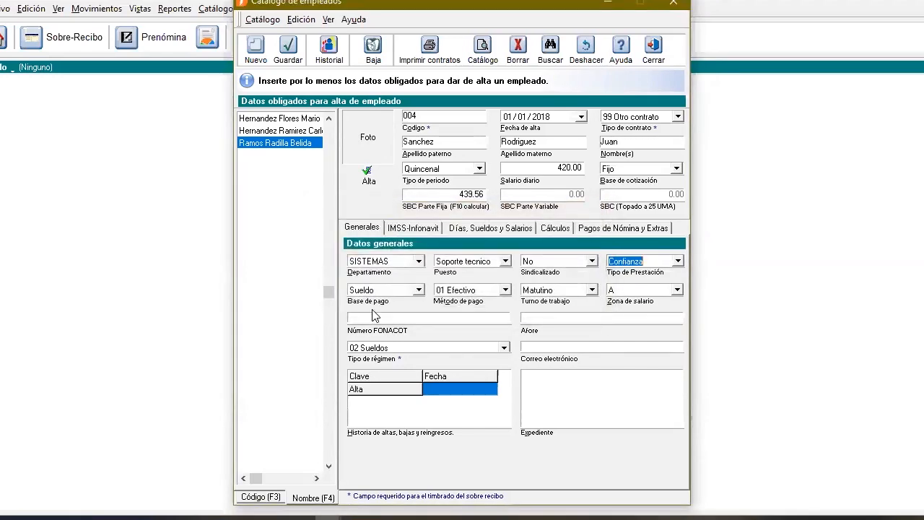
Set employee 004's Tipo de régimen to 09 Asimilados Honorarios and save the record despite the missing federal entity
left_click(444, 348)
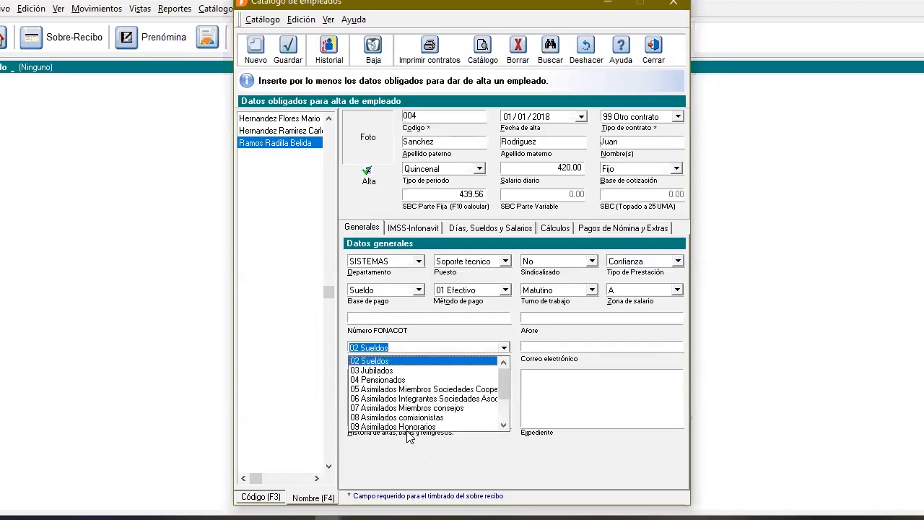
left_click(408, 426)
left_click(289, 47)
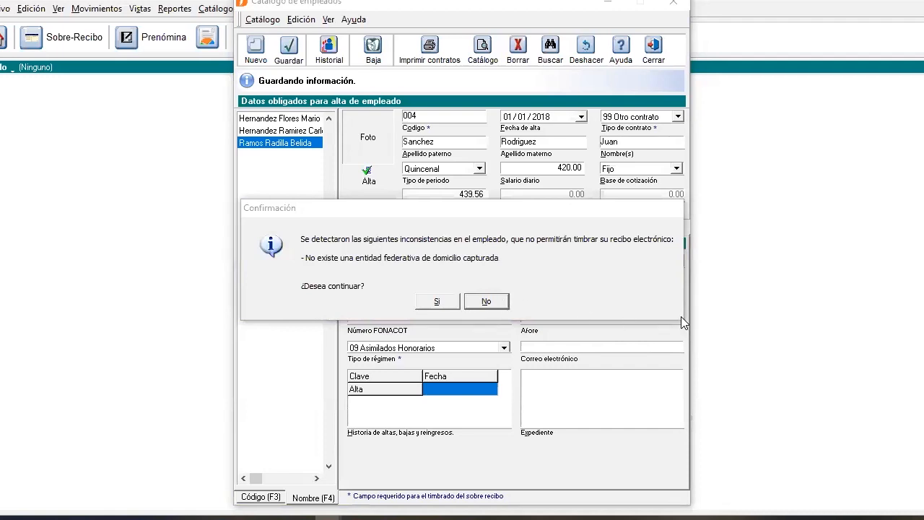
left_click(437, 302)
Set employee 004's Entidad Federativa de domicilio to AGUASCALIENTES in the IMSS-Infonavit data and save the record
left_click(415, 228)
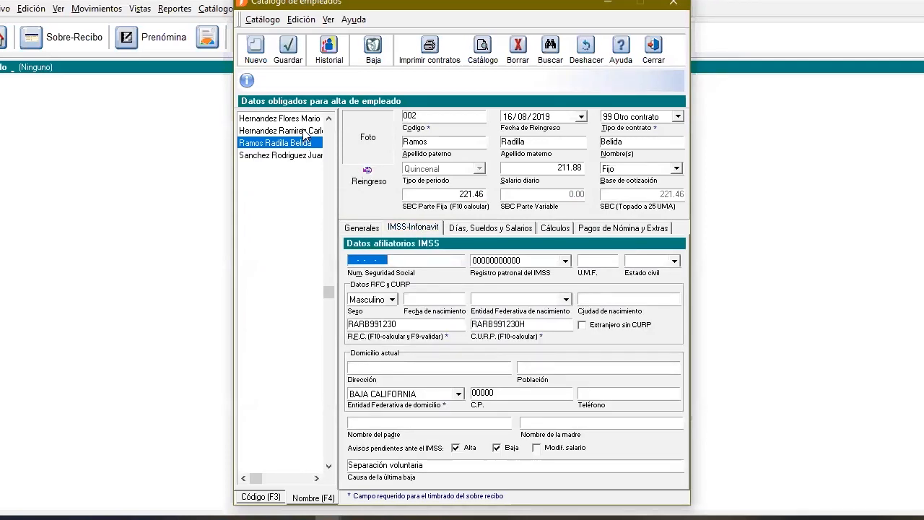
left_click(299, 158)
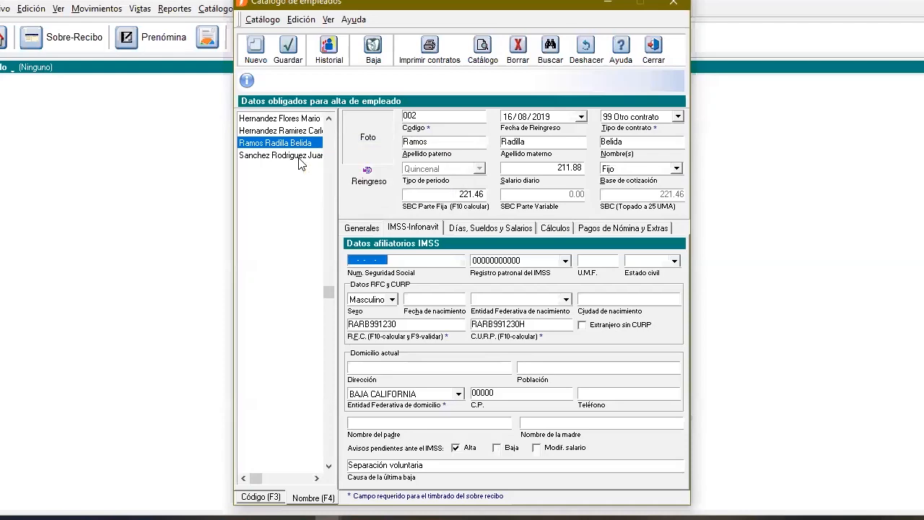
left_click(458, 393)
left_click(393, 417)
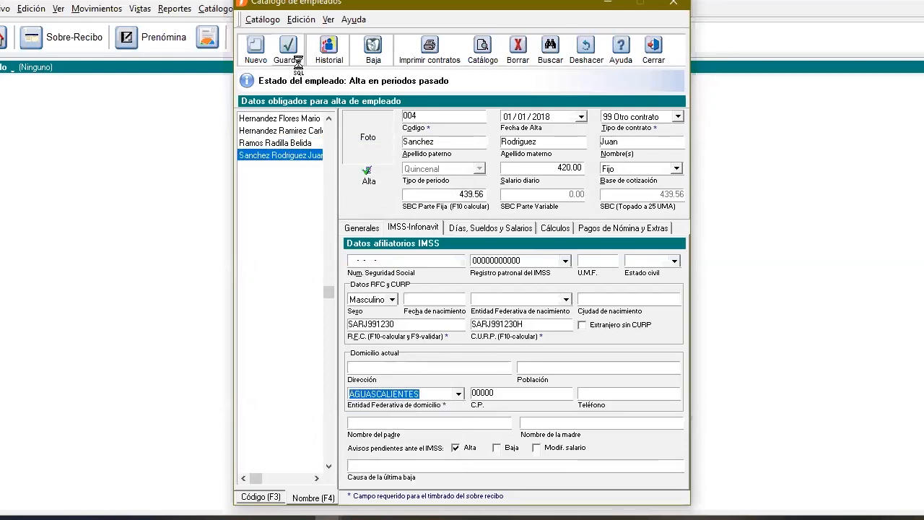
left_click(292, 60)
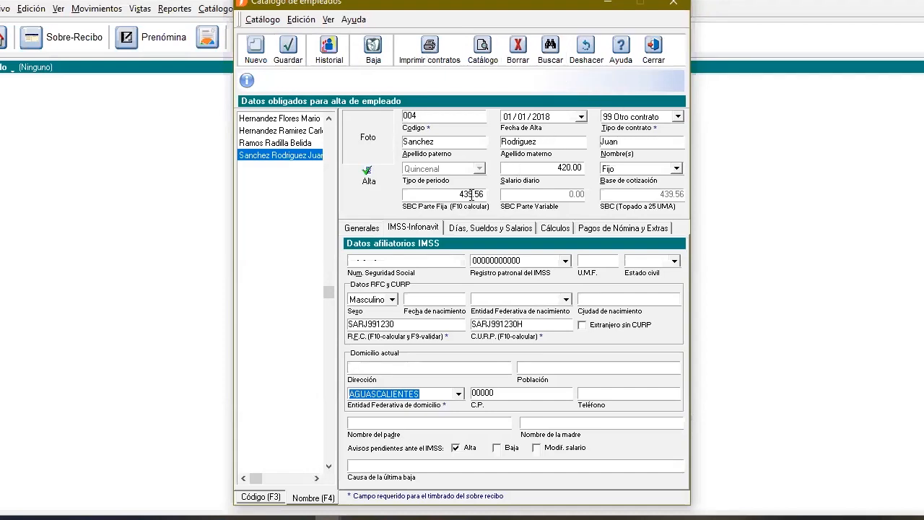
Close the employee catalog, show the vertical access bar and make Quincenal the working period
left_click(363, 229)
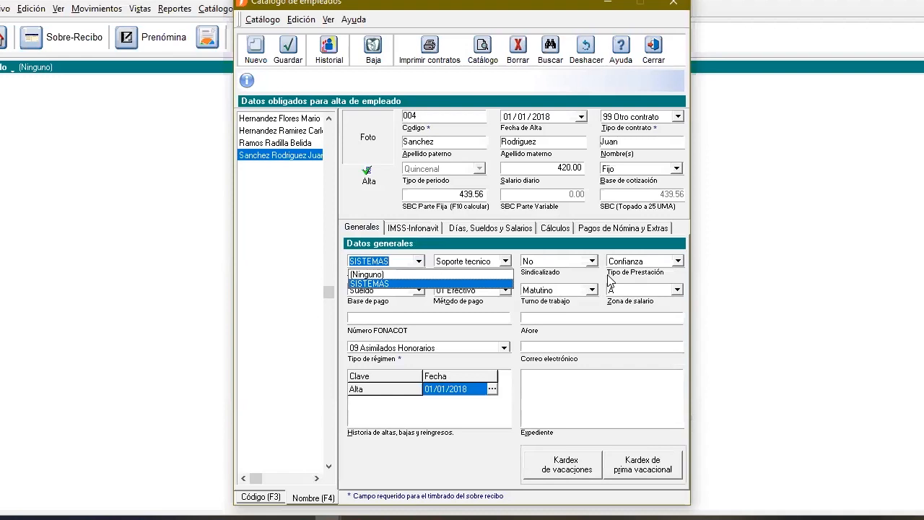
left_click(659, 58)
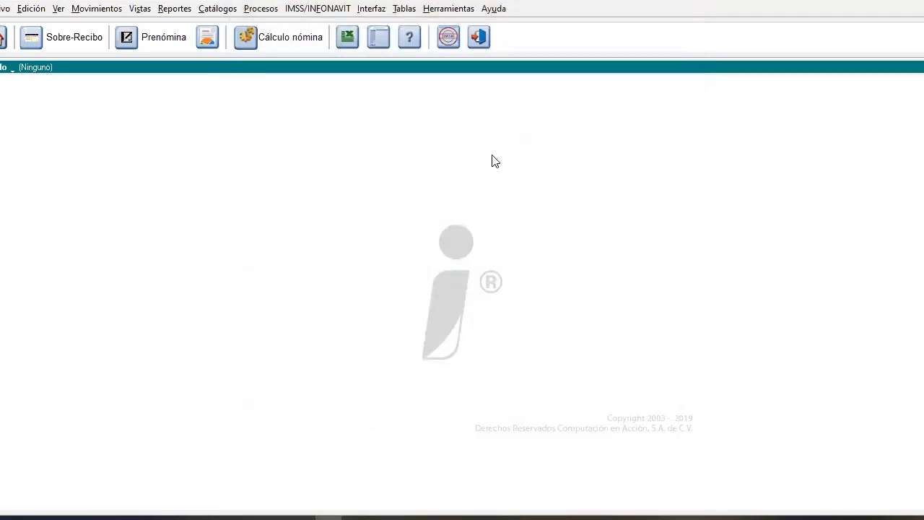
left_click(377, 43)
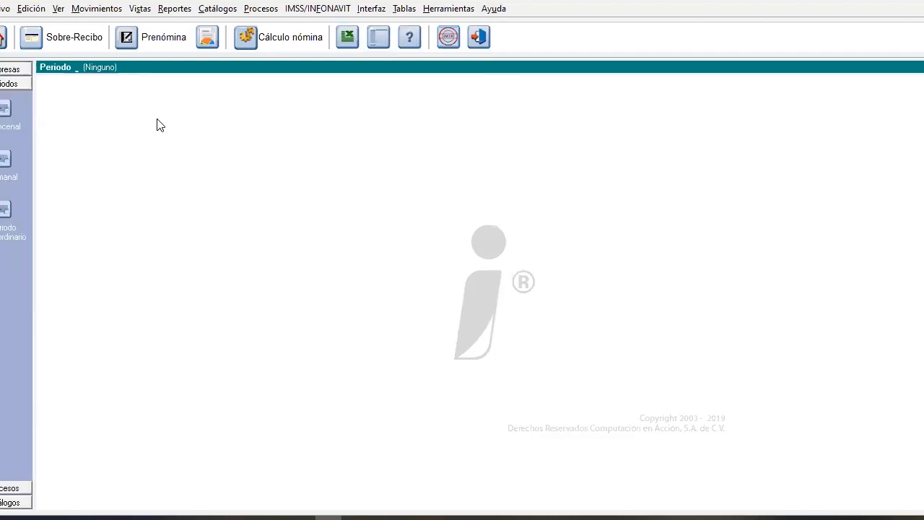
left_click(7, 110)
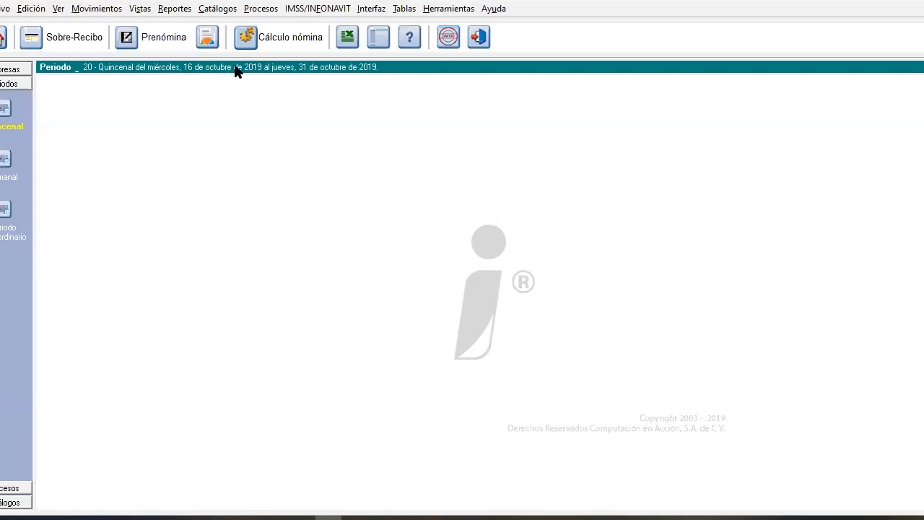
Open the aguinaldo calculation and select the days value of the Quincenal period
left_click(254, 11)
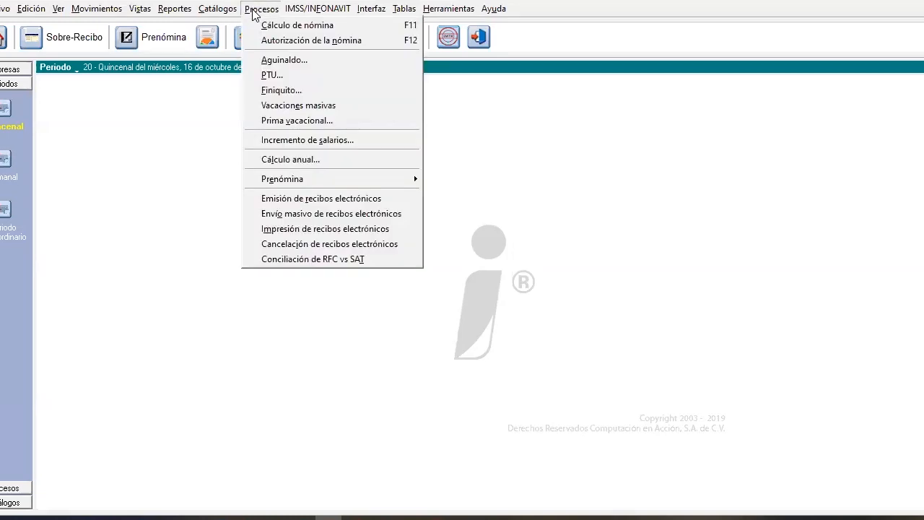
left_click(279, 62)
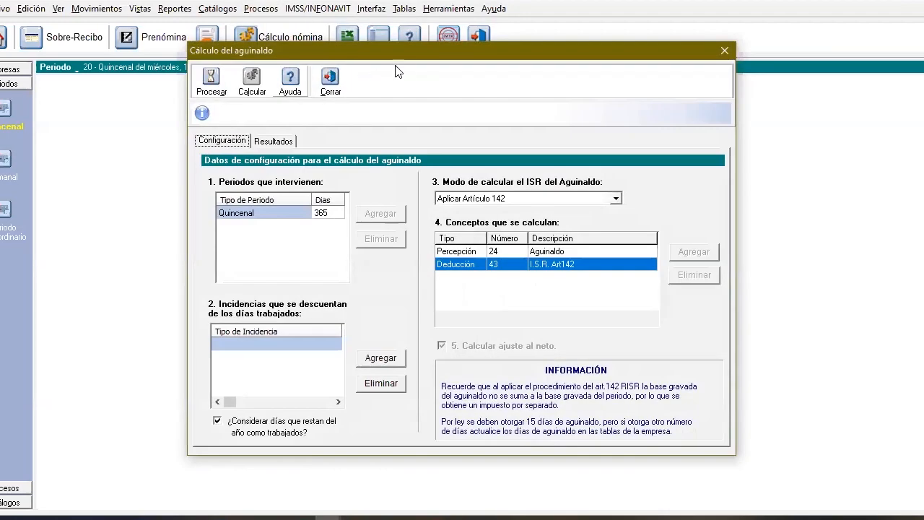
left_click_drag(409, 57, 302, 69)
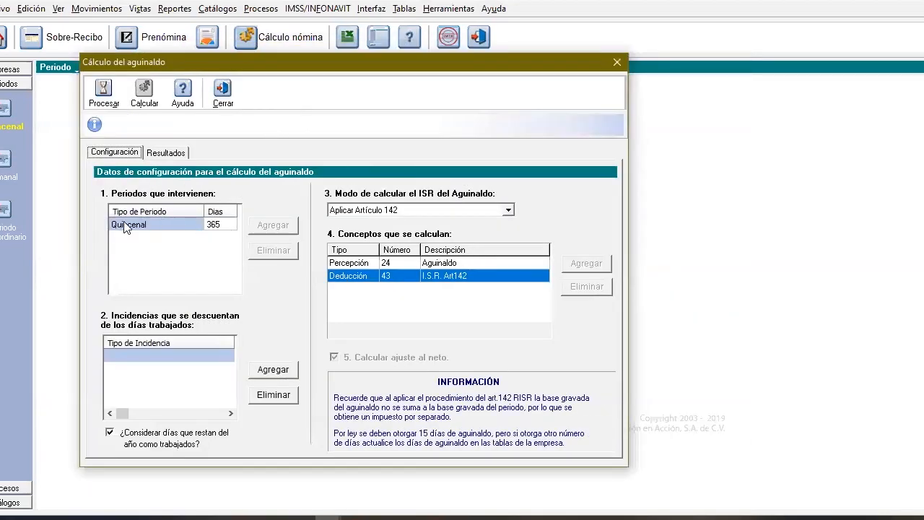
left_click(215, 226)
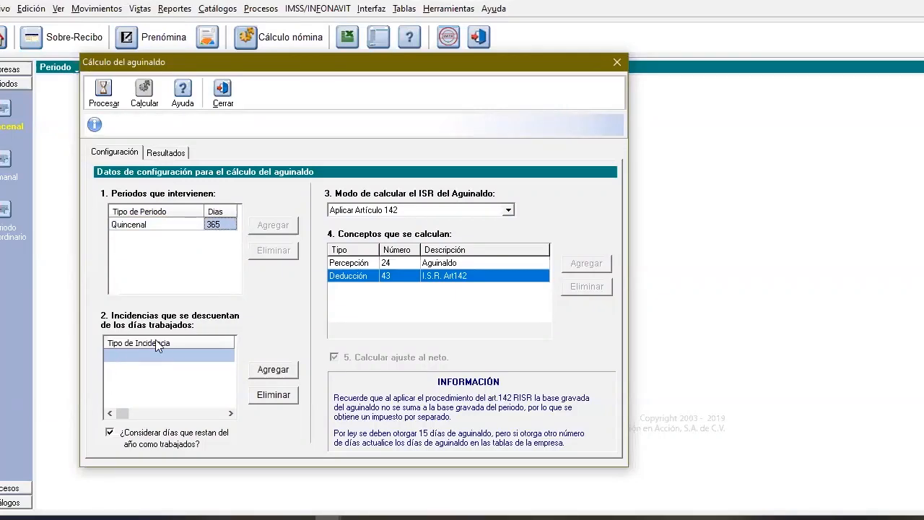
Look through the incidence types available for discounting from the days worked, without adding any
left_click(275, 371)
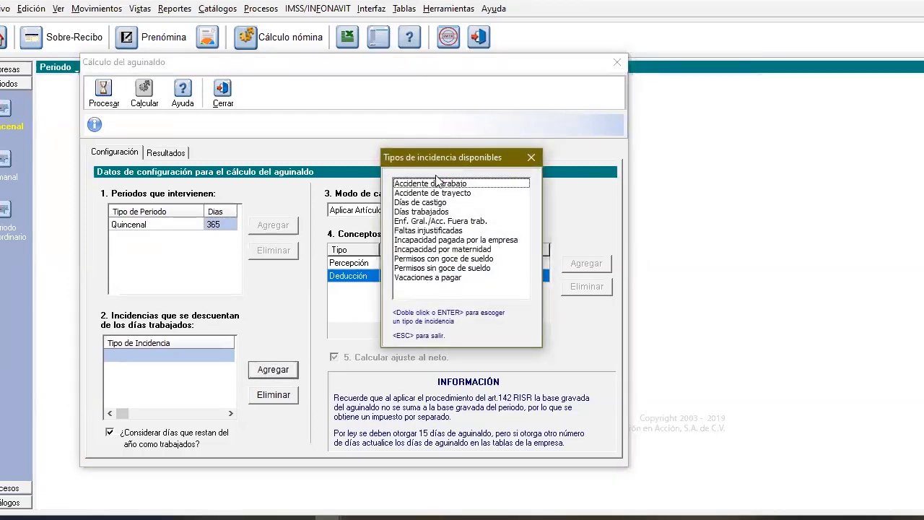
left_click(531, 157)
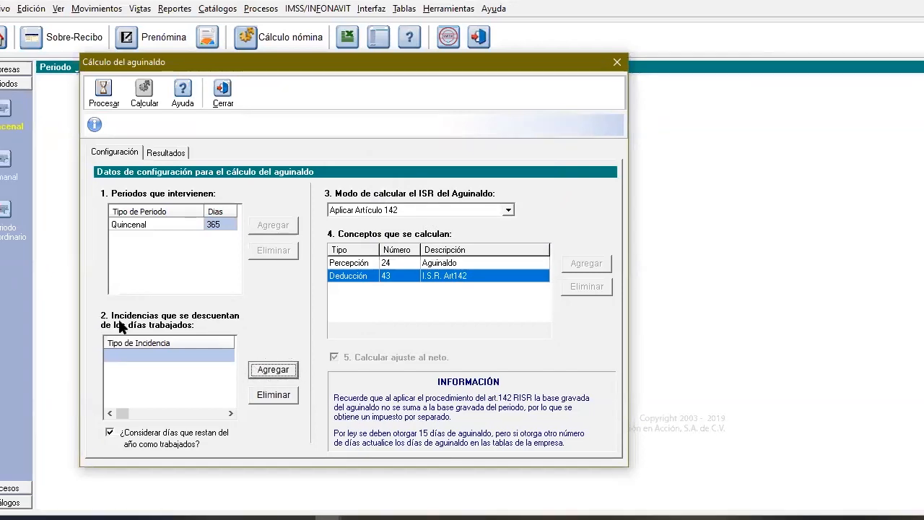
left_click(287, 371)
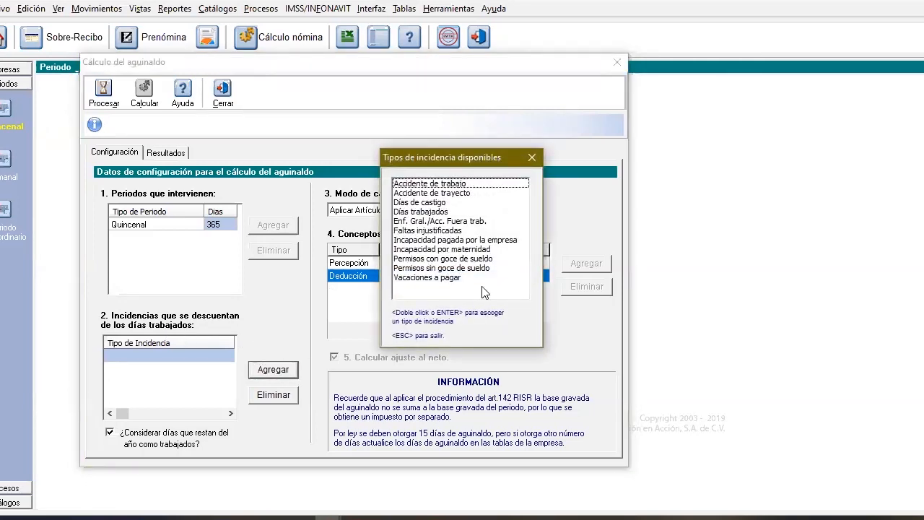
left_click(532, 157)
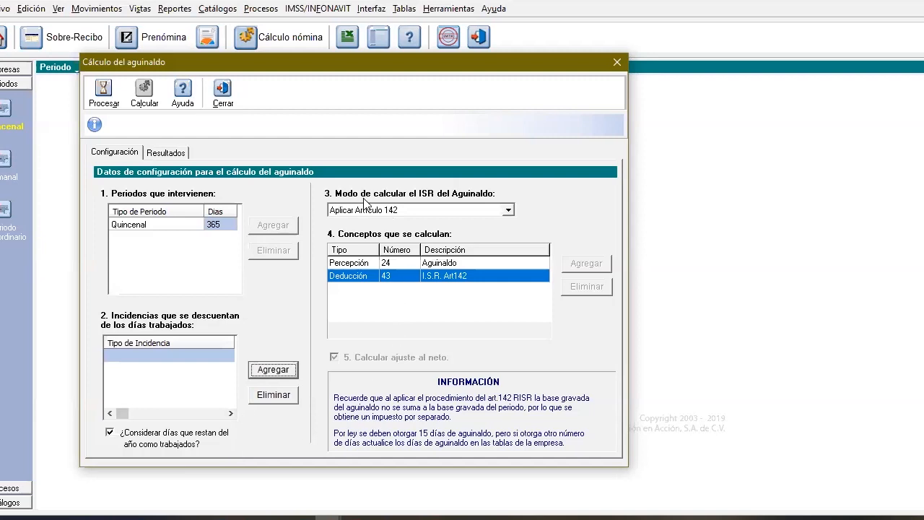
Try the Aplicar Artículo 96 (sp/mens) mode for the aguinaldo's ISR and inspect the concepts it calculates
left_click(508, 211)
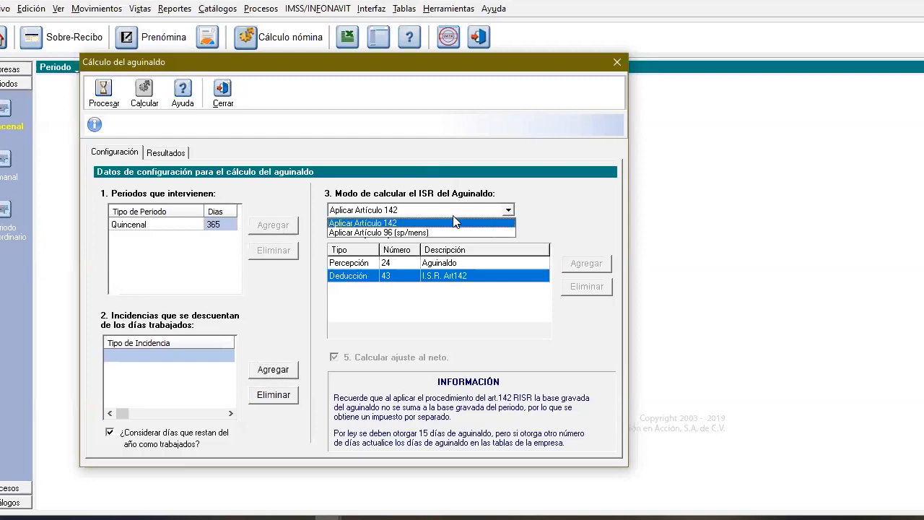
left_click(387, 224)
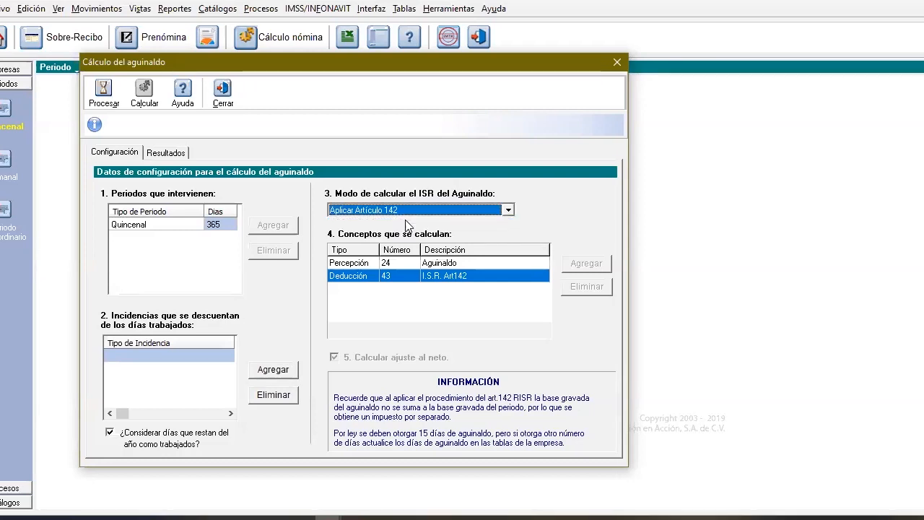
left_click(380, 210)
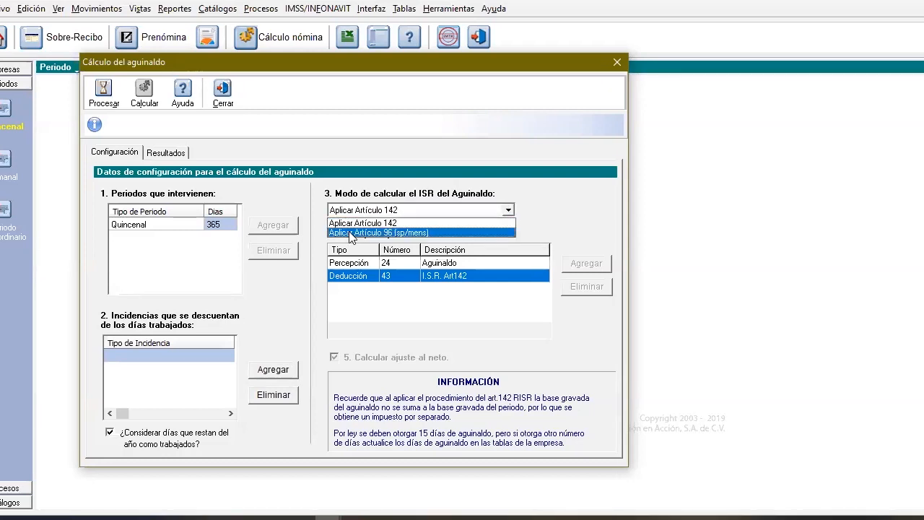
left_click(390, 231)
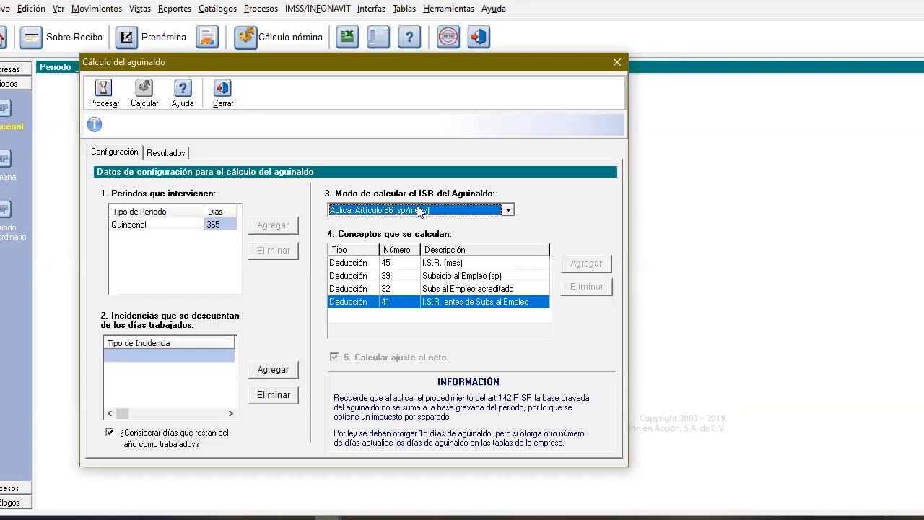
left_click(445, 265)
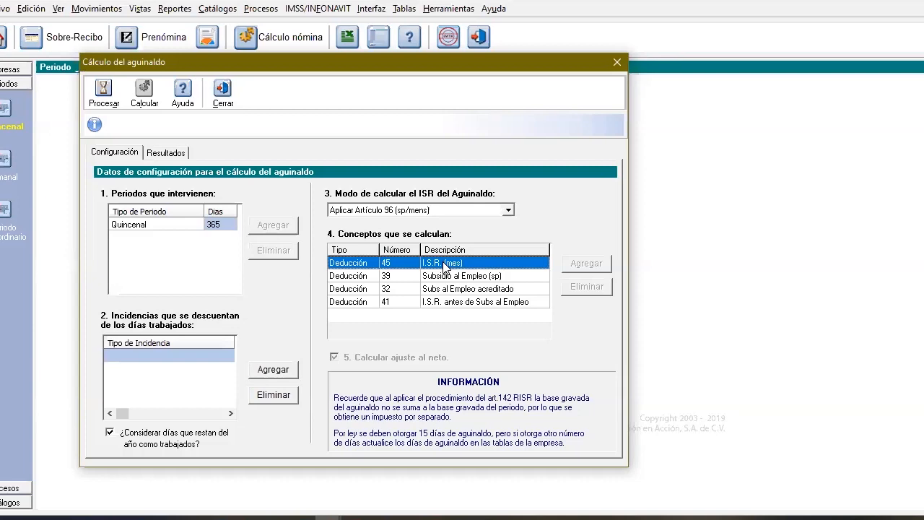
Set the aguinaldo's ISR mode to Aplicar Artículo 142 and process each employee's aguinaldo days
left_click(508, 210)
left_click(424, 225)
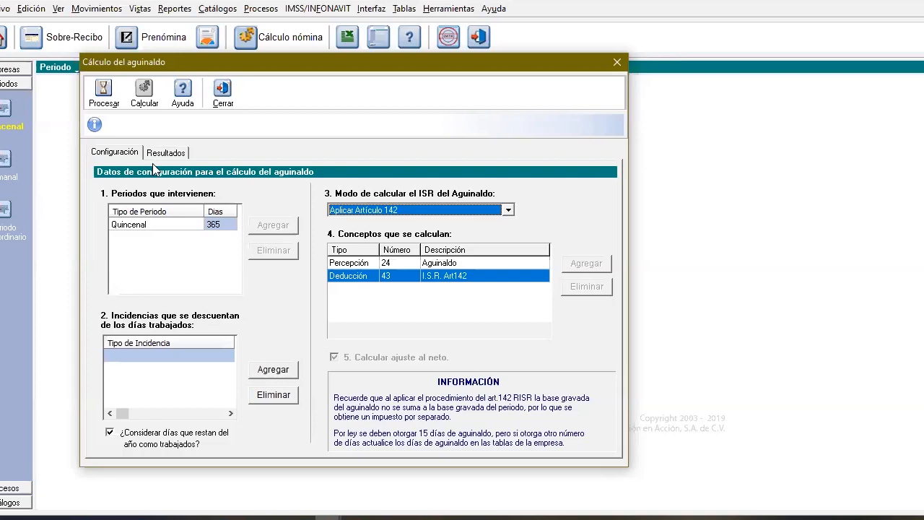
left_click(105, 89)
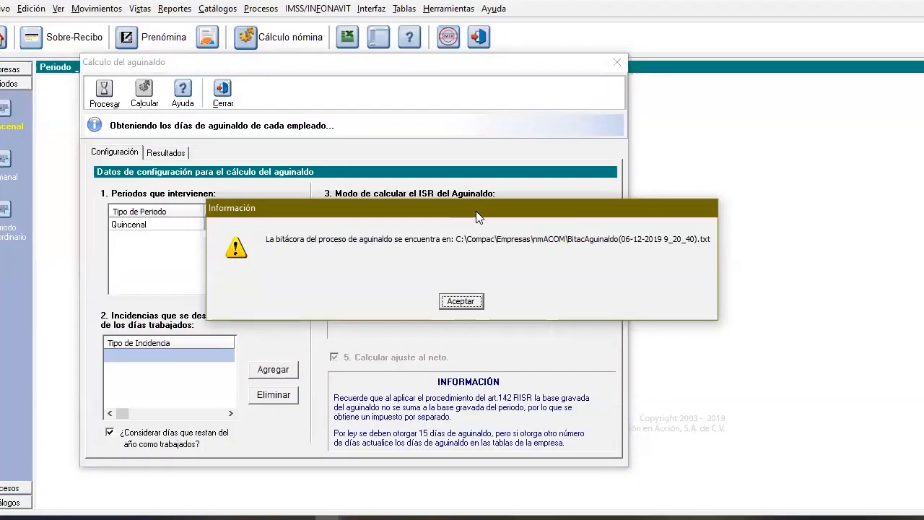
left_click_drag(369, 216, 259, 223)
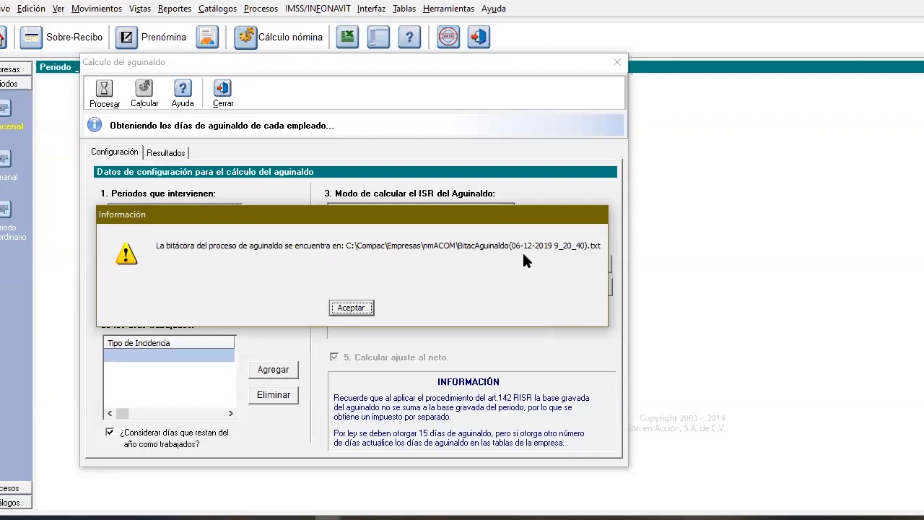
left_click(351, 308)
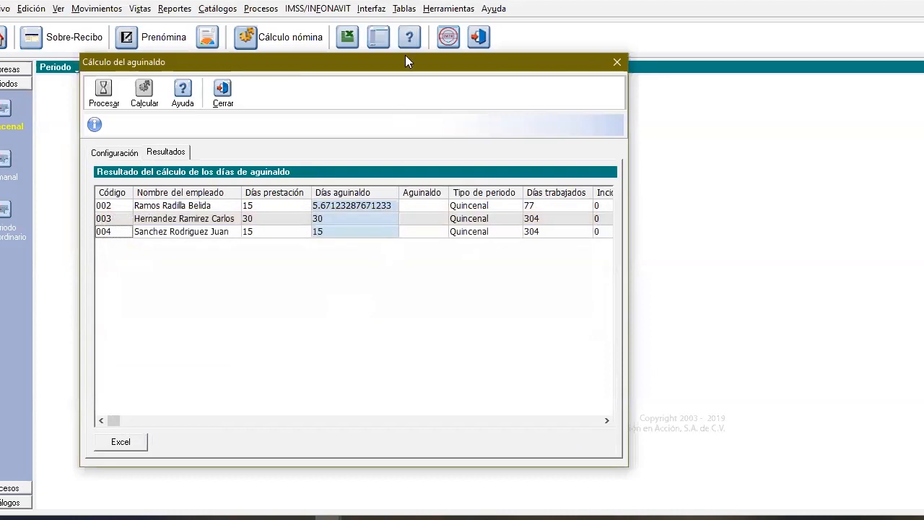
Review the aguinaldo results, comparing each employee's Días prestación with the corresponding Tipo prestación
left_click_drag(406, 65, 382, 72)
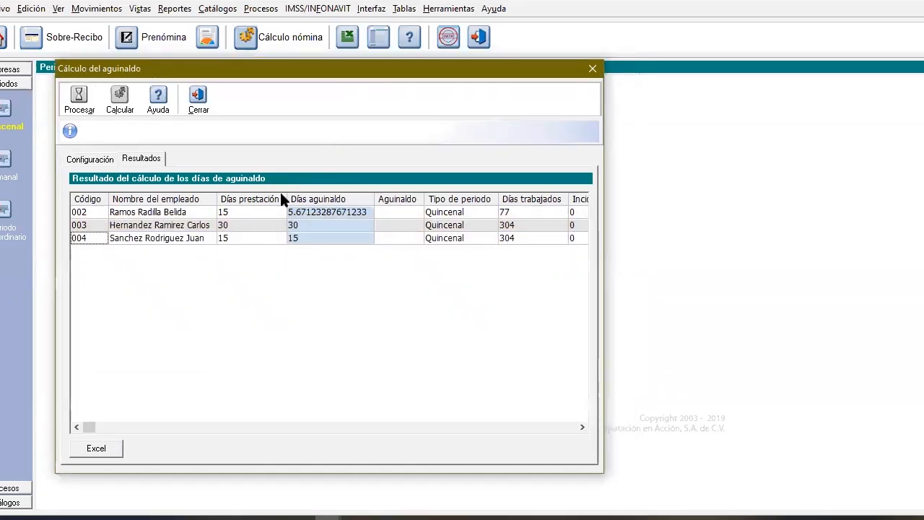
left_click(250, 226)
left_click(249, 234)
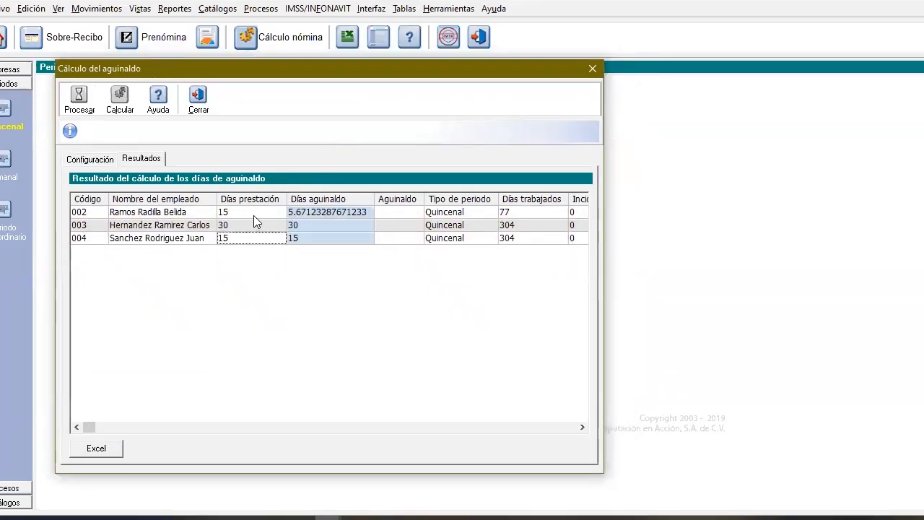
left_click(252, 220)
left_click(255, 210)
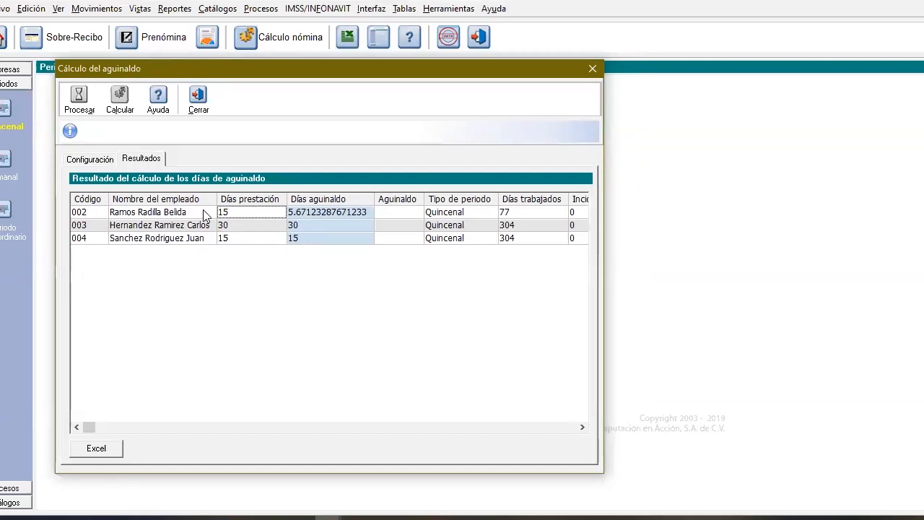
left_click_drag(92, 430, 587, 436)
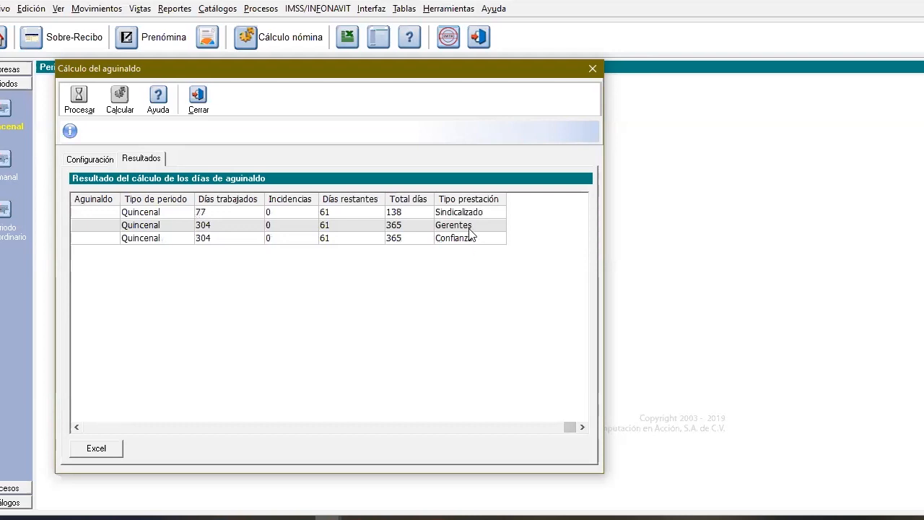
left_click(474, 215)
left_click(475, 239)
key("Up")
left_click_drag(568, 425, 70, 417)
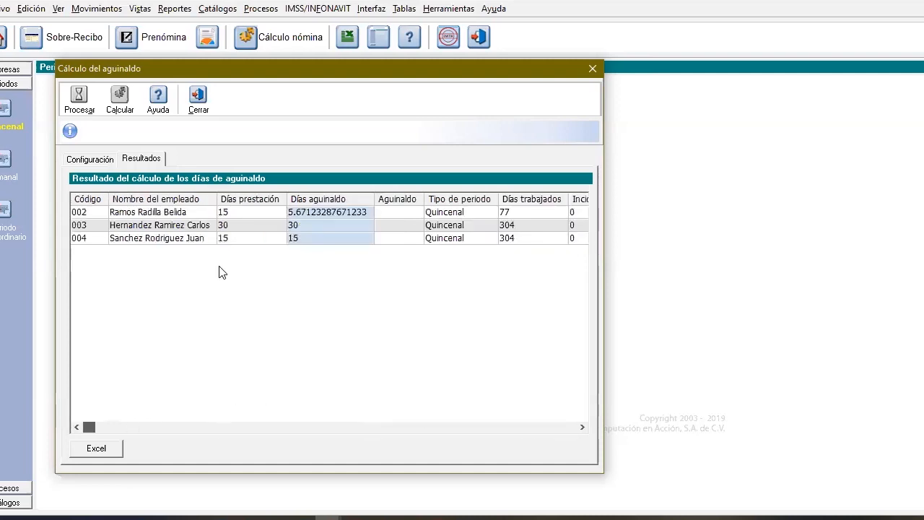
Examine each employee's Días prestación, Días aguinaldo, worked and remaining days in the results, and close the aguinaldo calculation
left_click(257, 211)
key("Down")
left_click(254, 241)
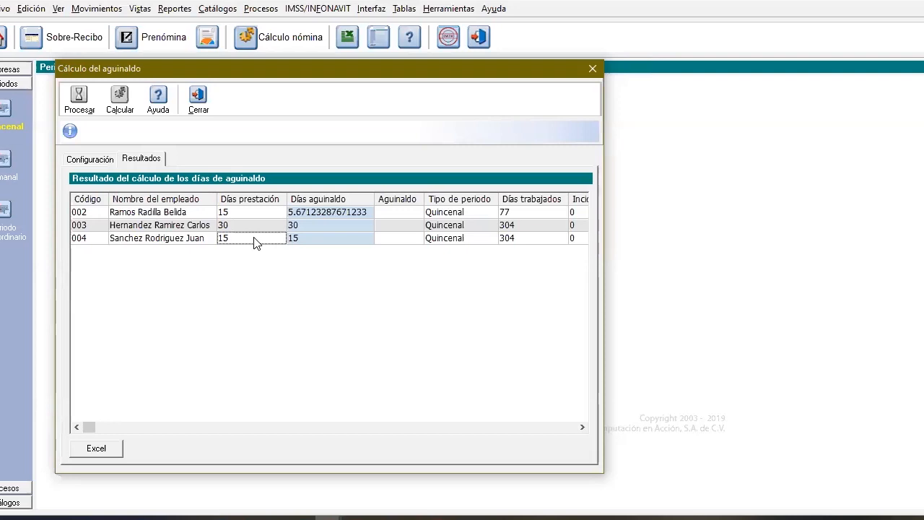
left_click(366, 213)
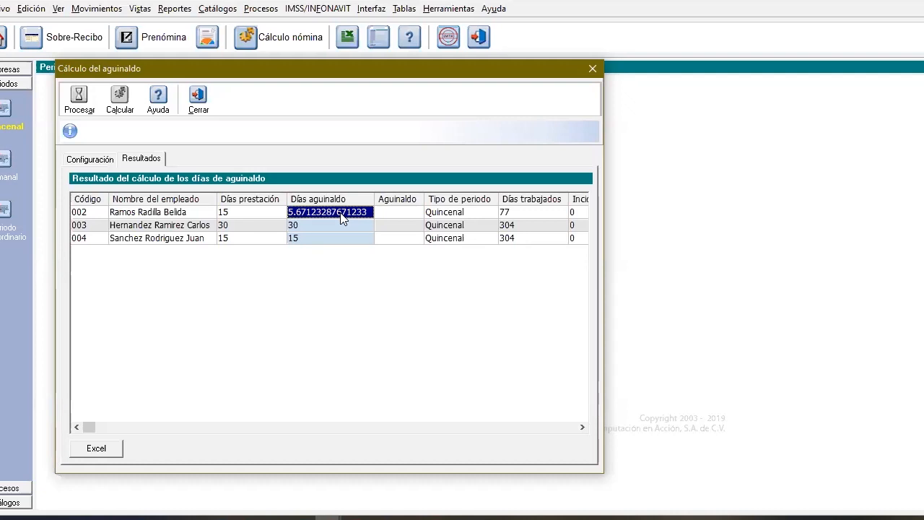
left_click(330, 223)
left_click(330, 235)
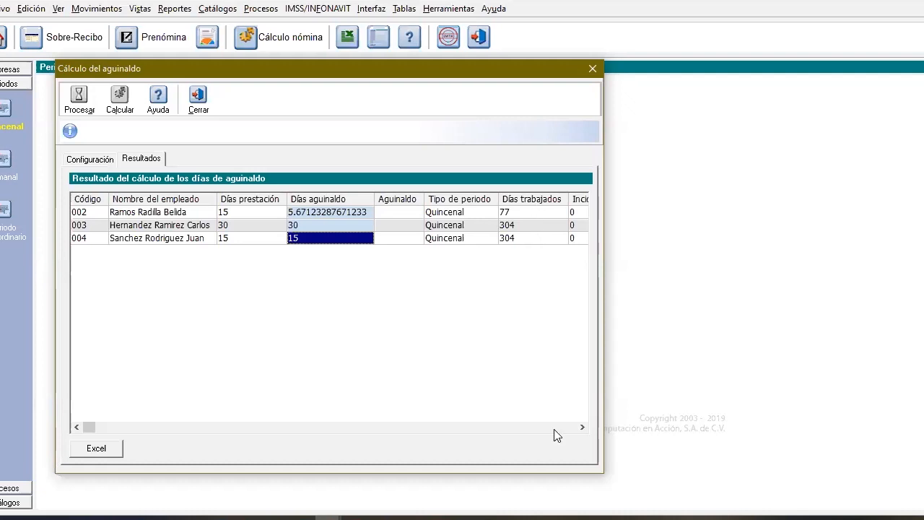
left_click(582, 427)
left_click(582, 427)
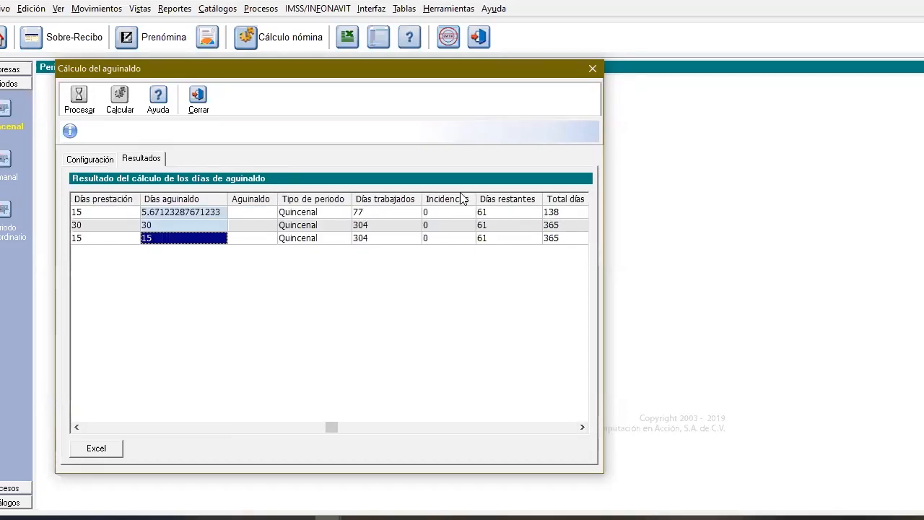
left_click(582, 426)
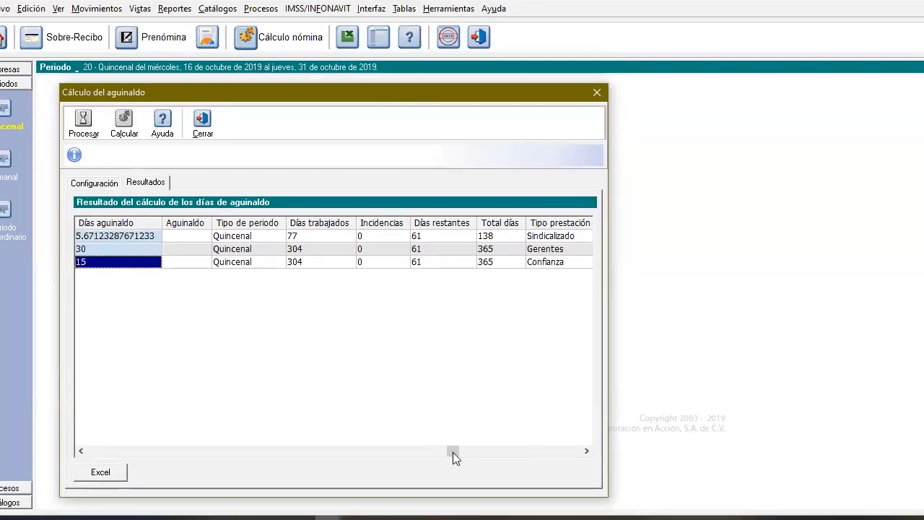
left_click_drag(456, 452, 73, 406)
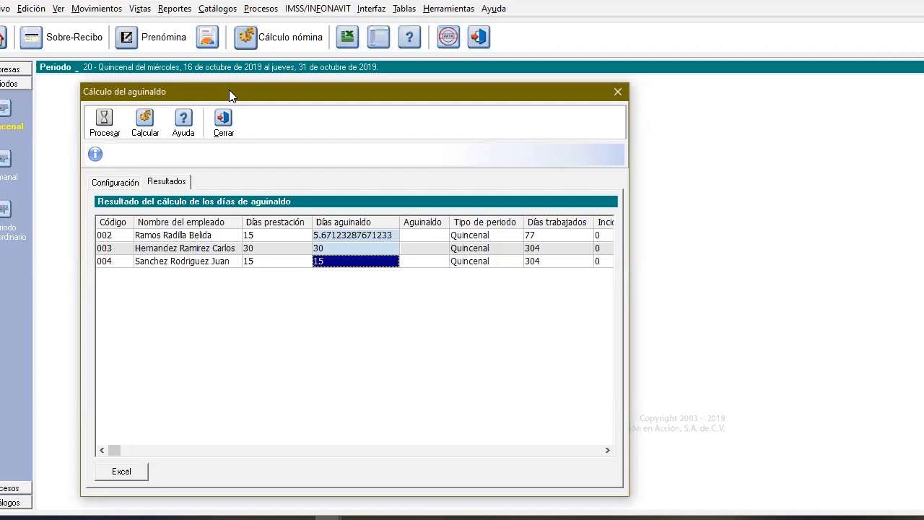
left_click(228, 129)
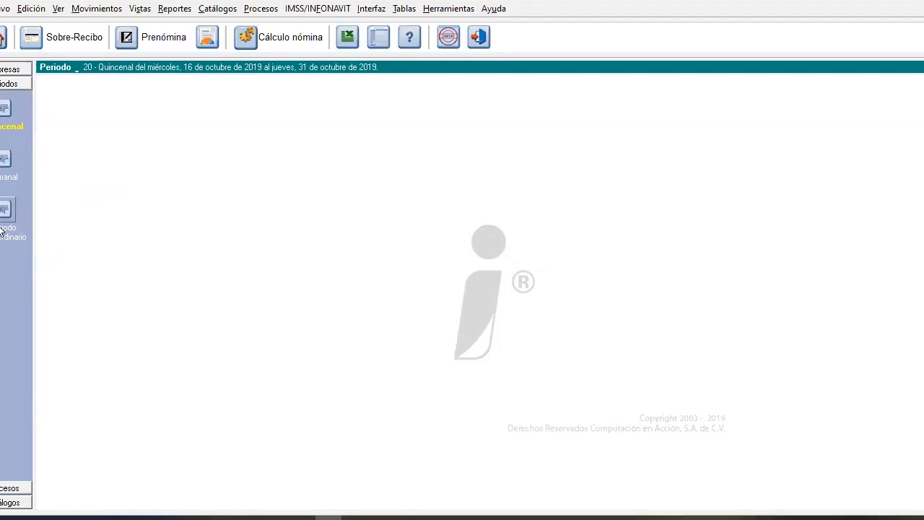
Close the current company and reopen Consultoria y Asesoria Mondragon SA de CV with the Periodo Extraordinario period type
left_click(3, 9)
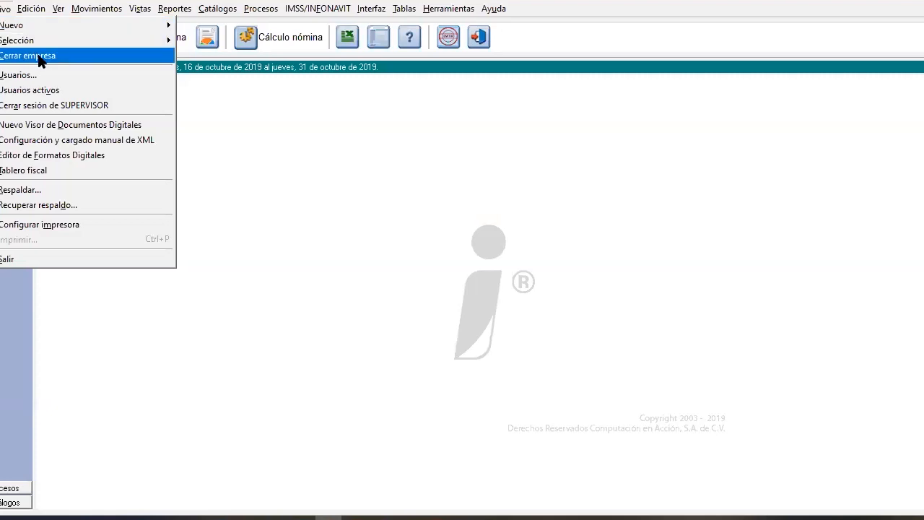
left_click(39, 58)
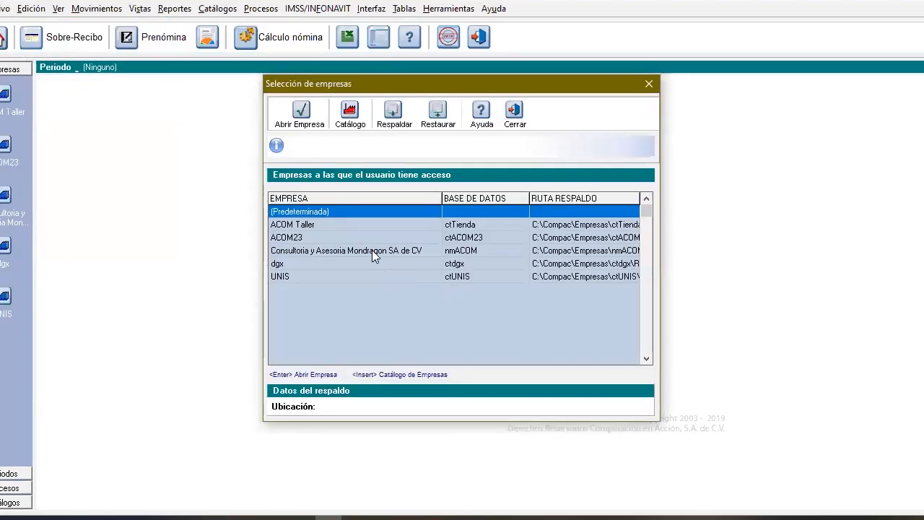
double_click(372, 249)
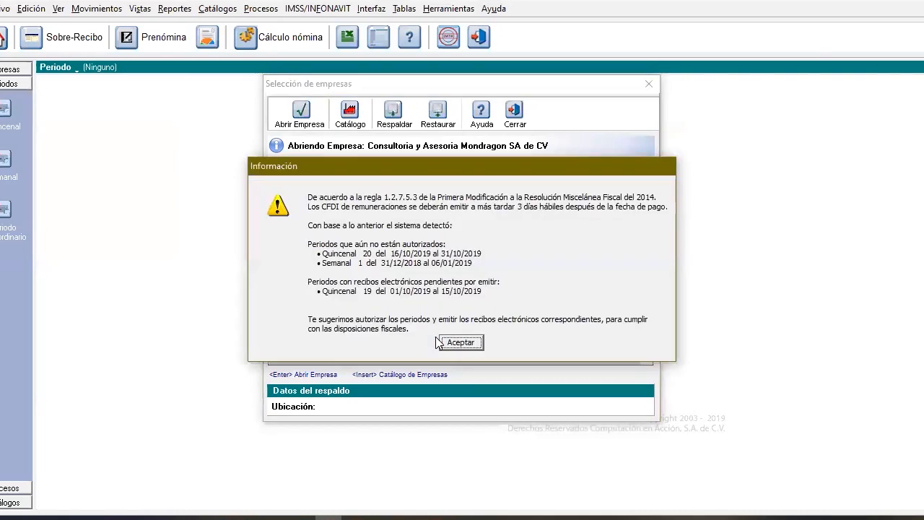
key("Return")
left_click(422, 221)
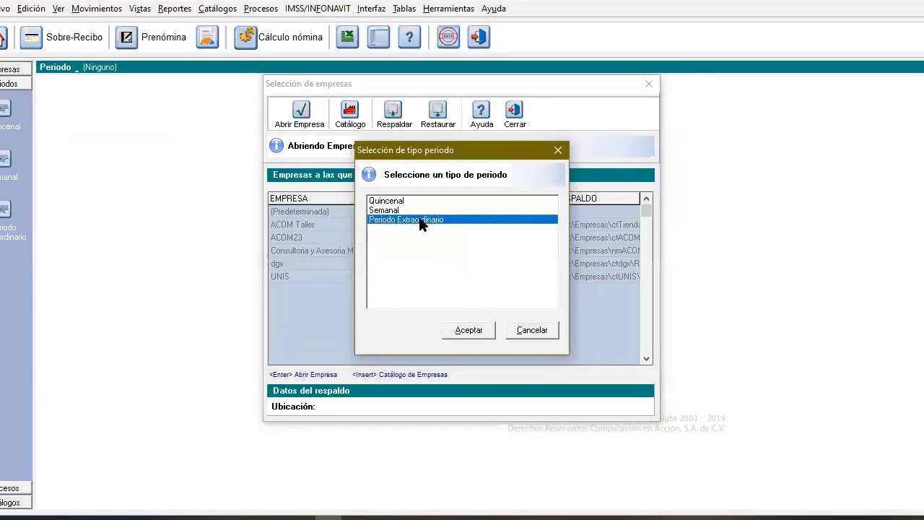
double_click(421, 221)
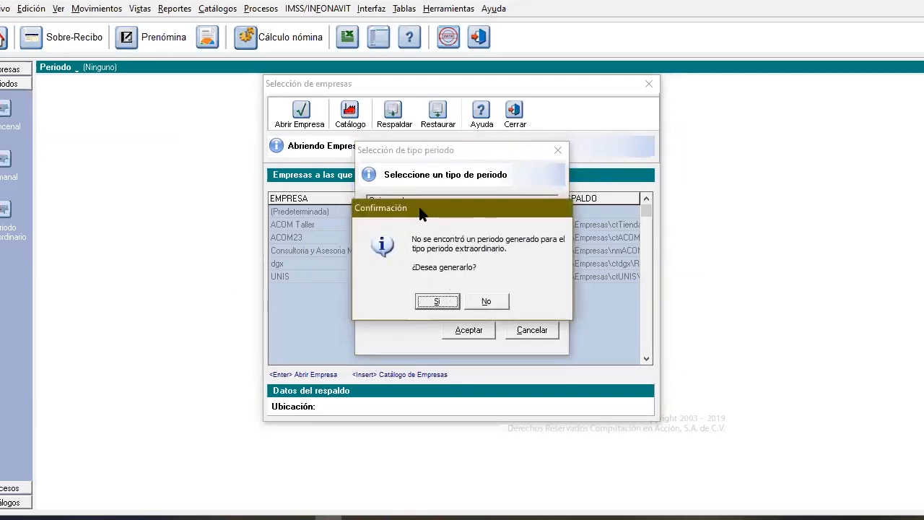
Generate a new extraordinary period with 18/12/2019 as its start date
left_click_drag(420, 209, 403, 232)
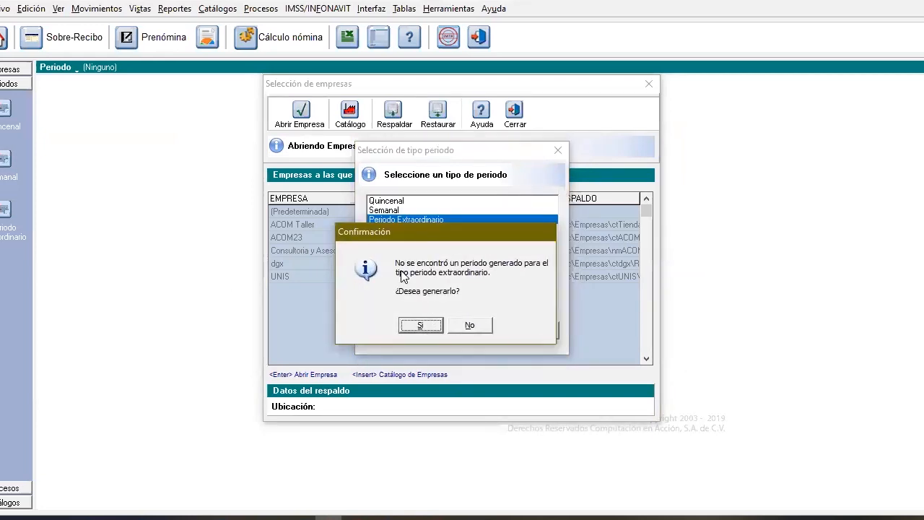
left_click(432, 325)
left_click(548, 261)
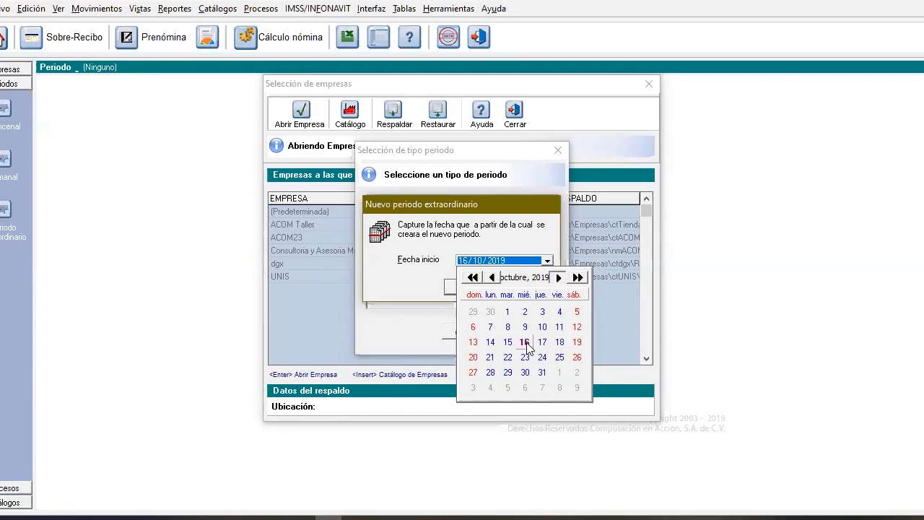
left_click(558, 277)
left_click(558, 277)
left_click(531, 344)
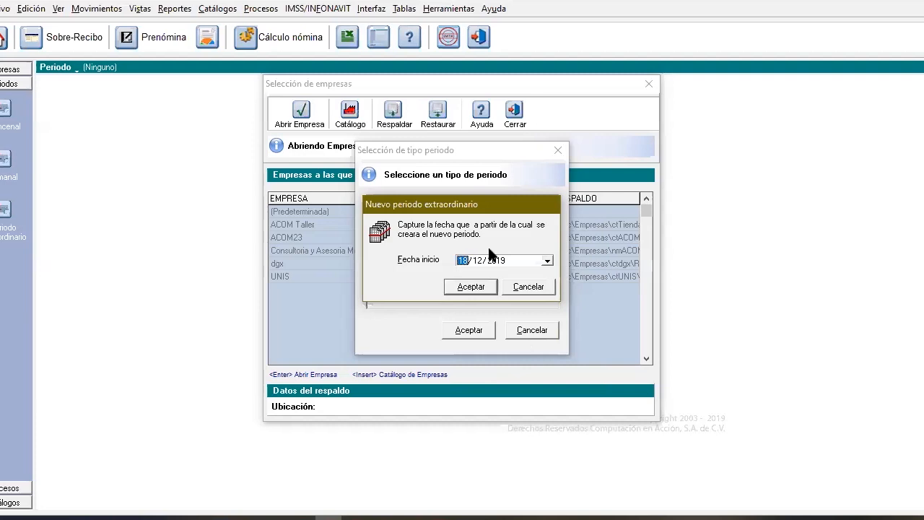
left_click(462, 289)
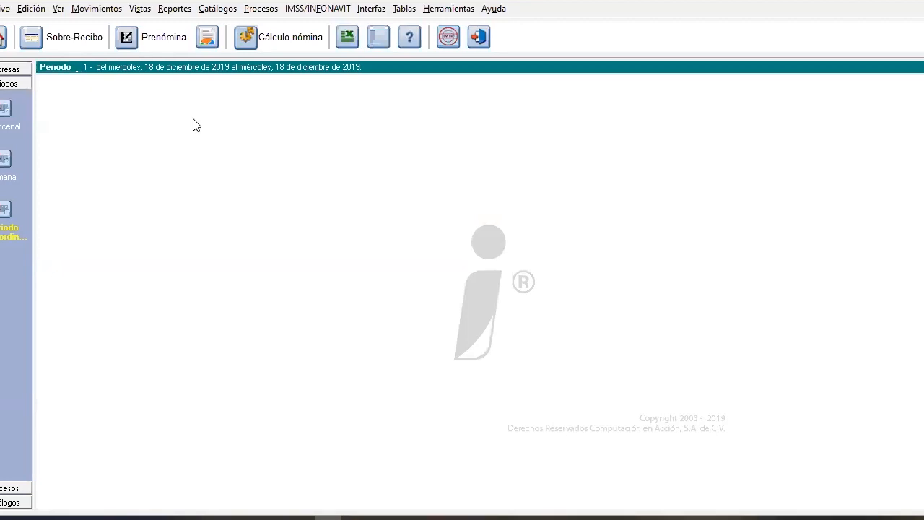
Open the aguinaldo calculation process for the extraordinary period
left_click(261, 8)
key("Down")
key("Down")
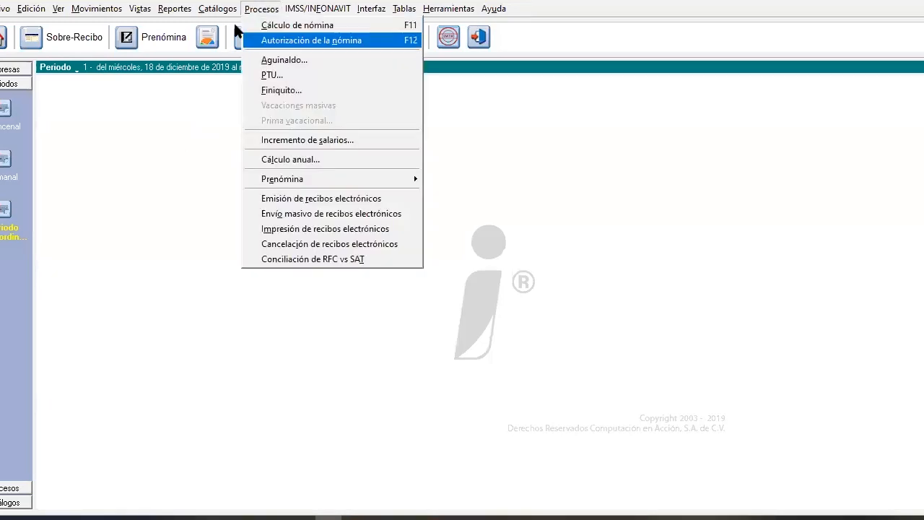
key("Down")
left_click(263, 9)
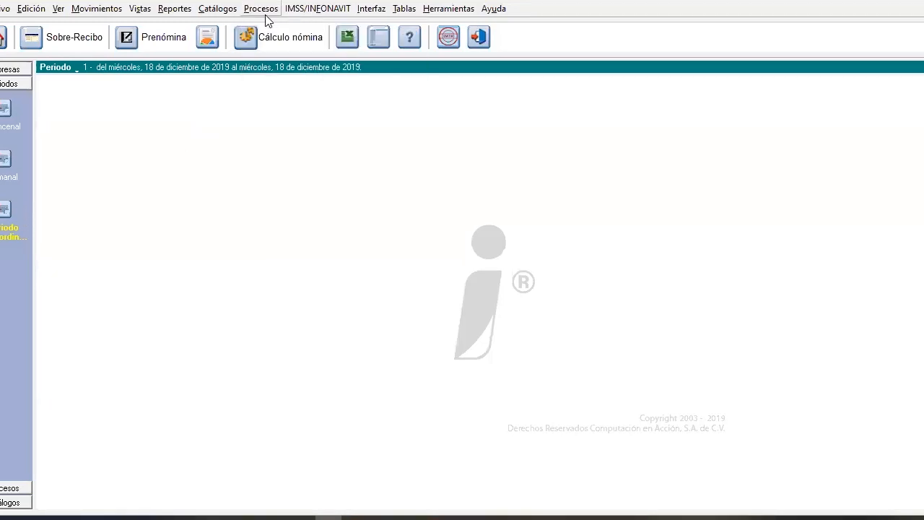
left_click(264, 9)
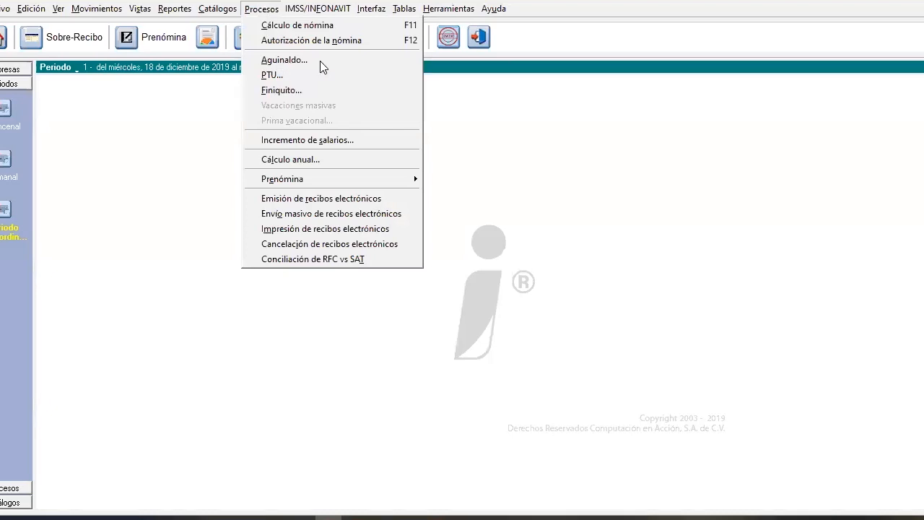
key("Down")
key("Down")
key("Down")
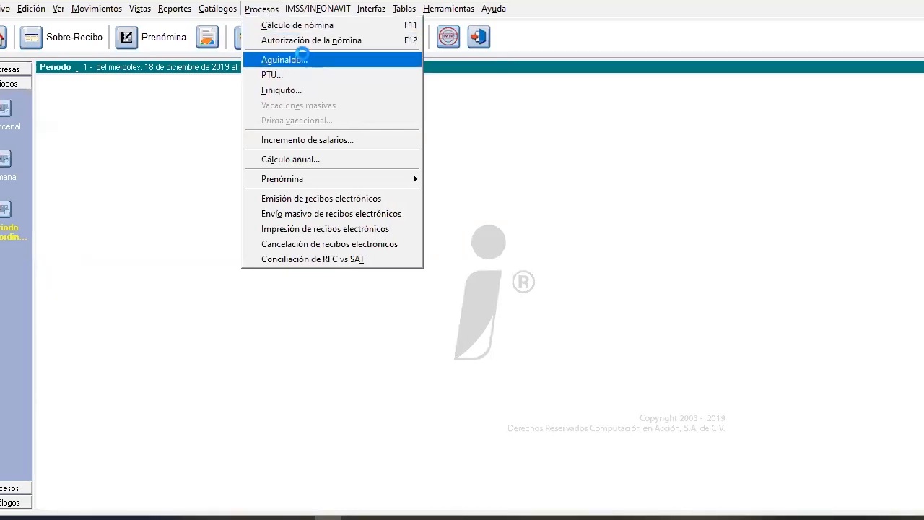
key("Return")
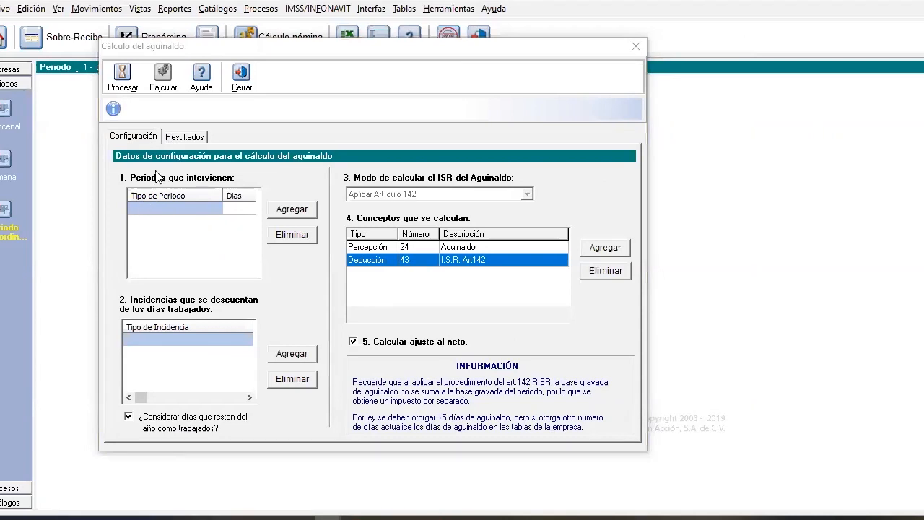
Add Quincenal as the period type that takes part in the aguinaldo calculation
left_click(235, 210)
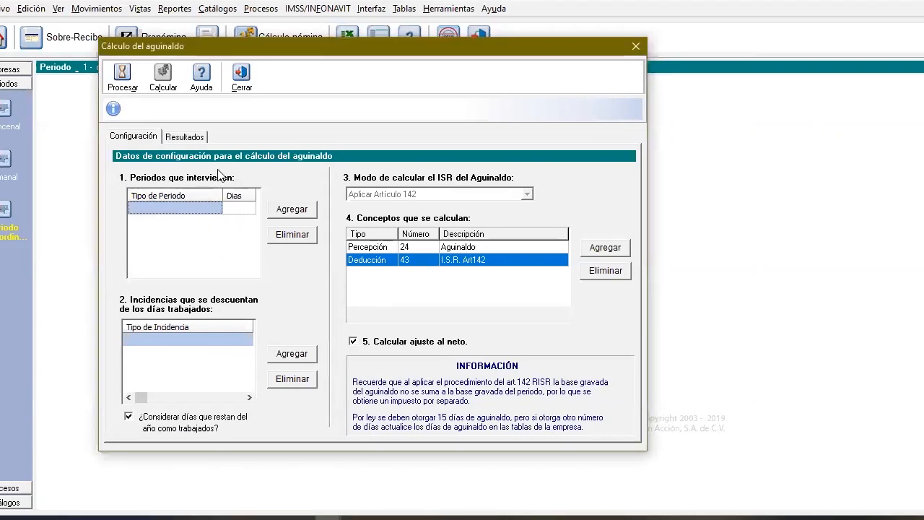
left_click(173, 208)
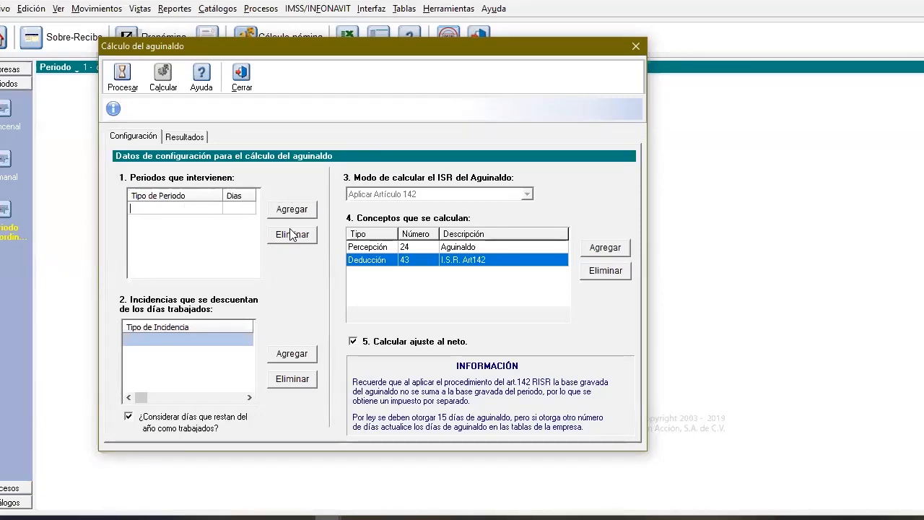
left_click(423, 192)
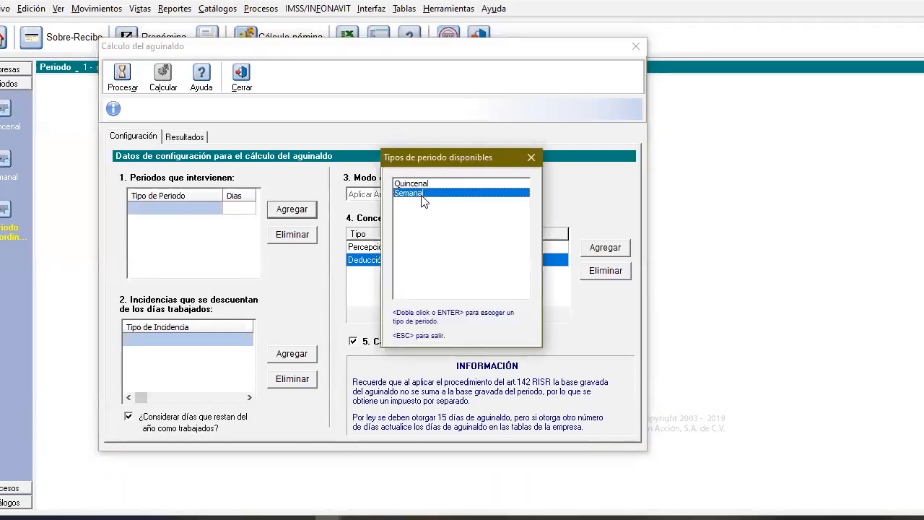
key("Up")
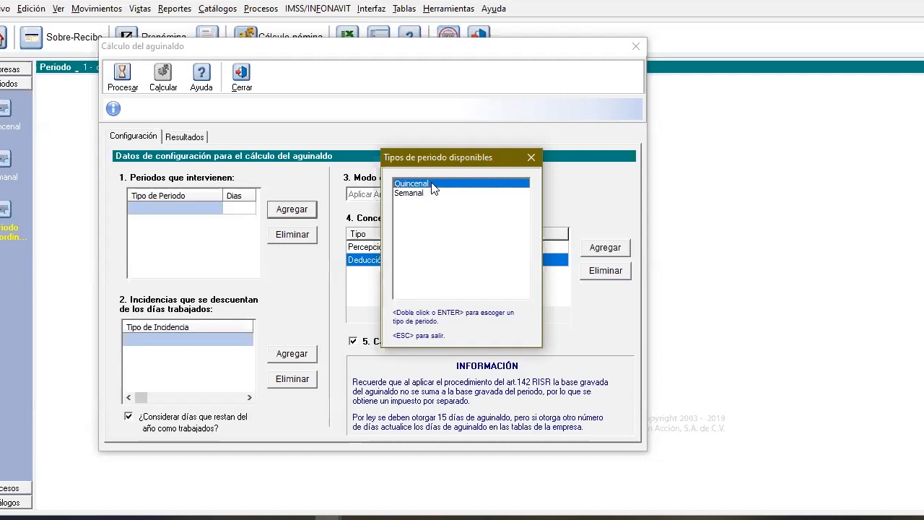
double_click(433, 185)
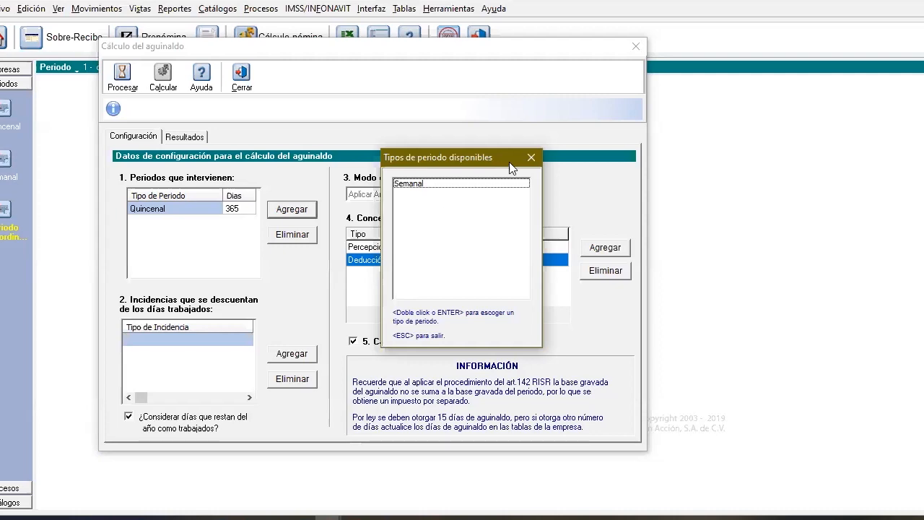
left_click(532, 158)
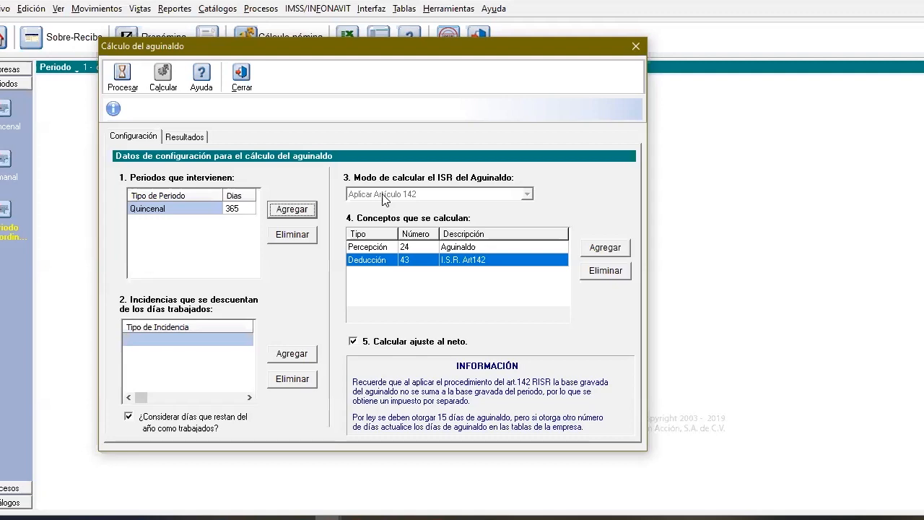
Turn off Calcular ajuste al neto and process each employee's aguinaldo days
left_click(420, 250)
left_click(413, 259)
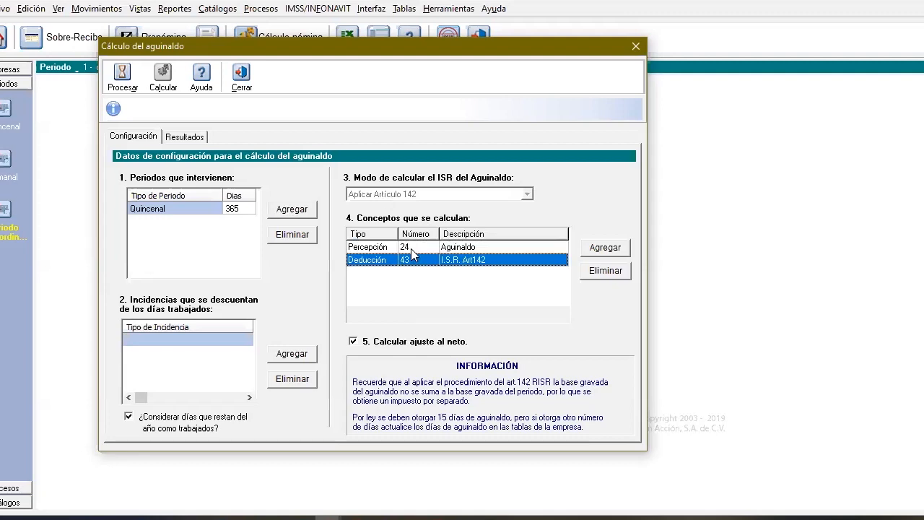
left_click(412, 250)
left_click(414, 261)
left_click(353, 342)
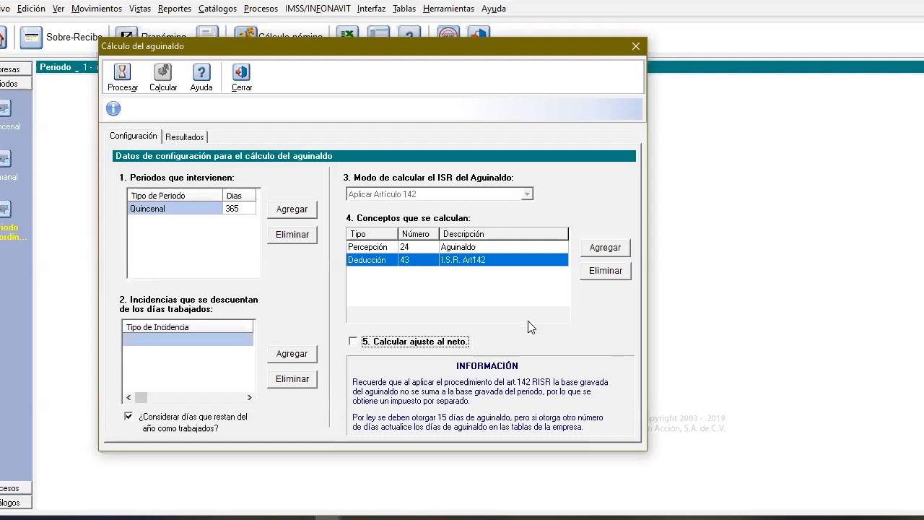
left_click(352, 341)
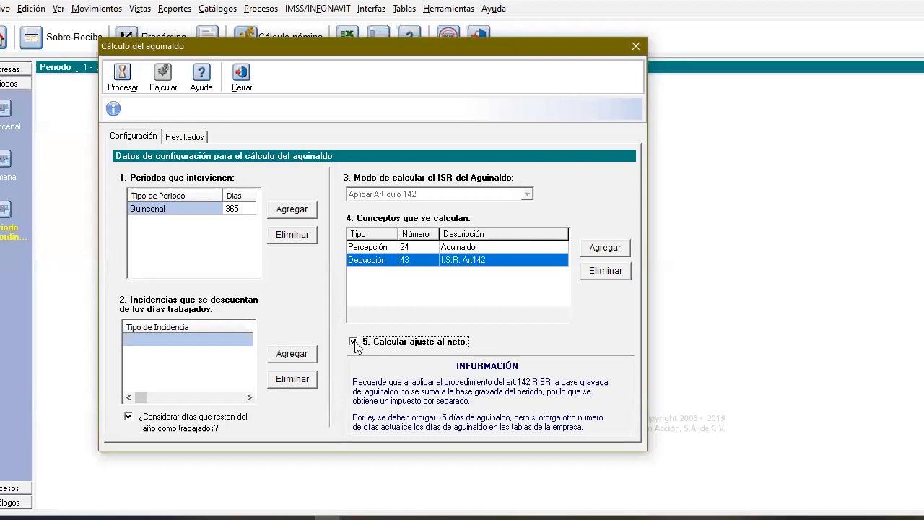
left_click(355, 343)
left_click(121, 81)
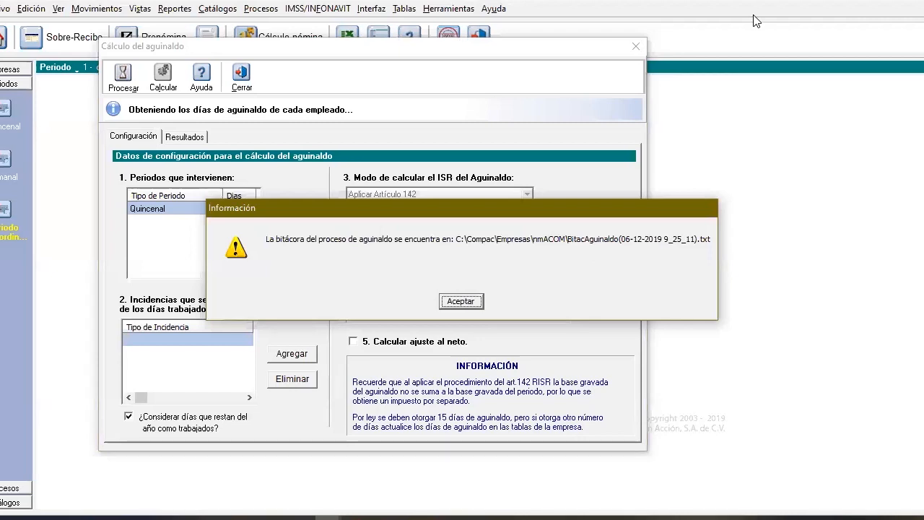
key("Return")
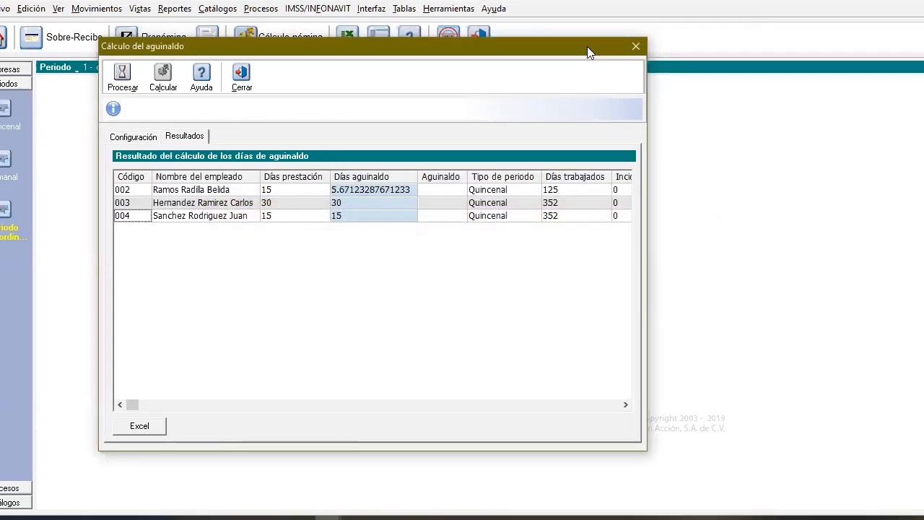
Review the extraordinary period's aguinaldo results across all columns, including worked days, remaining days and Tipo prestación
left_click_drag(510, 52, 472, 63)
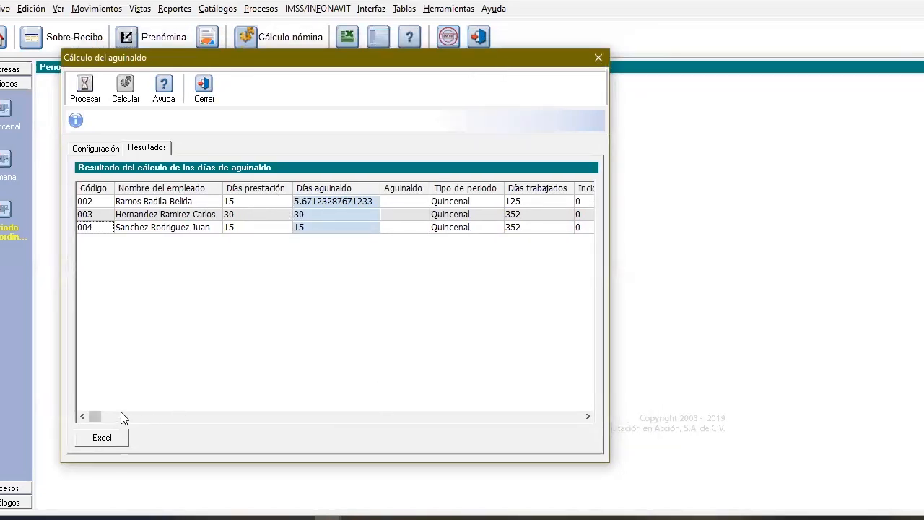
left_click(587, 416)
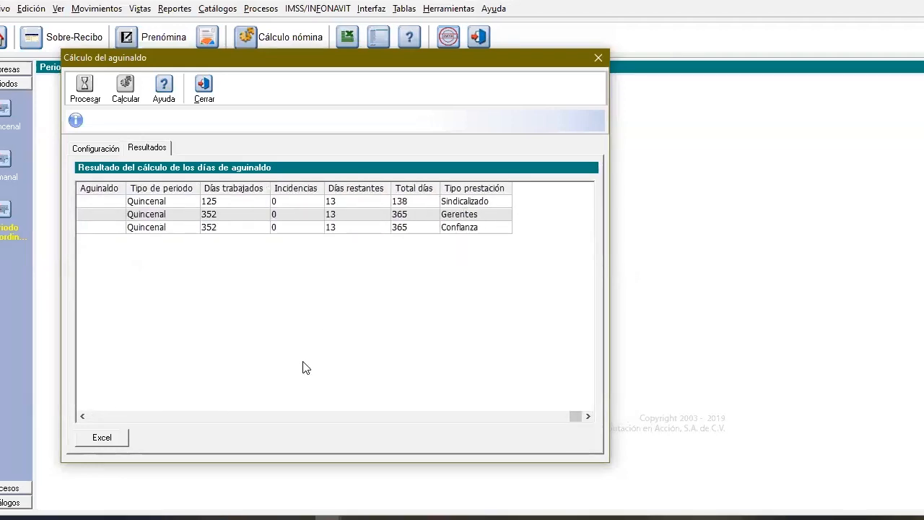
left_click(83, 417)
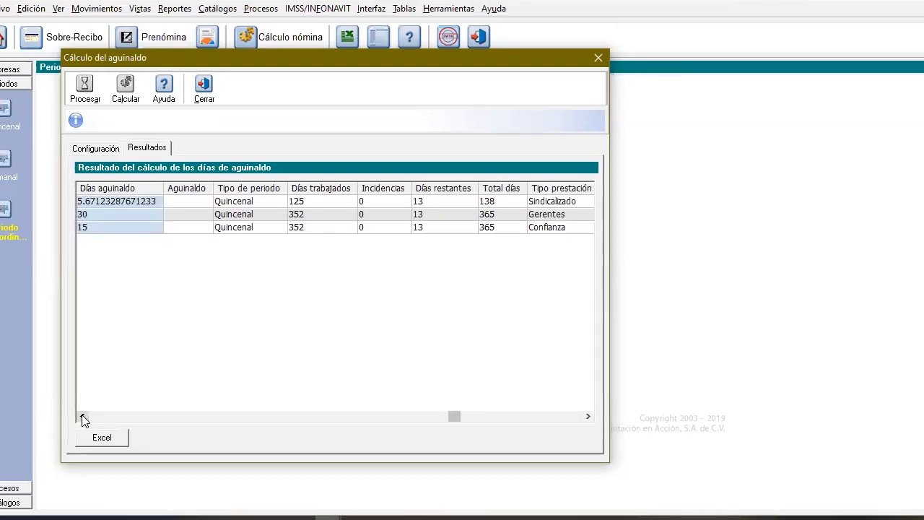
left_click(83, 418)
left_click(83, 417)
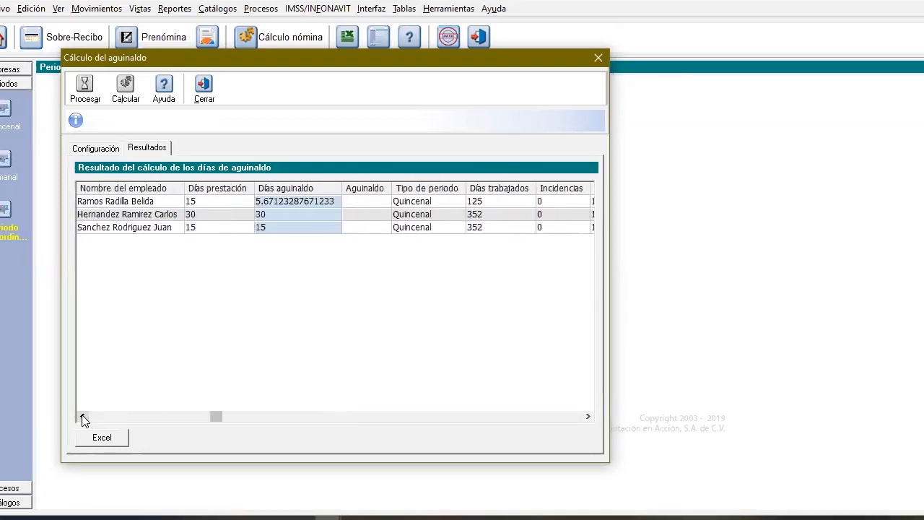
Calculate the extraordinary period's aguinaldo amounts for the processed employees and close the aguinaldo calculation
left_click(83, 418)
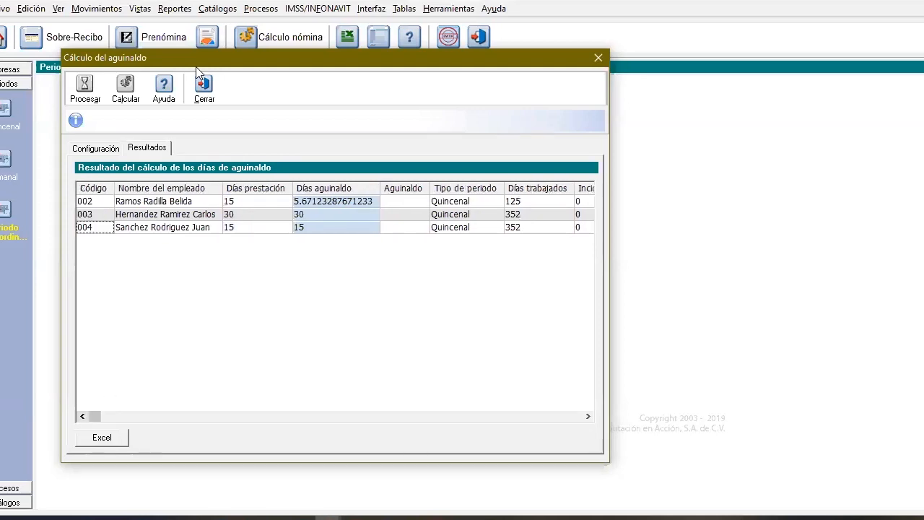
left_click(128, 97)
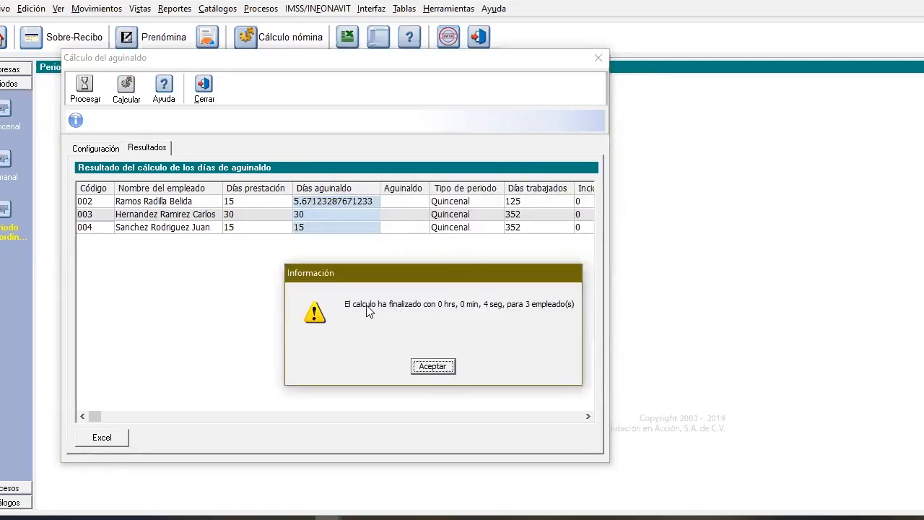
left_click(430, 367)
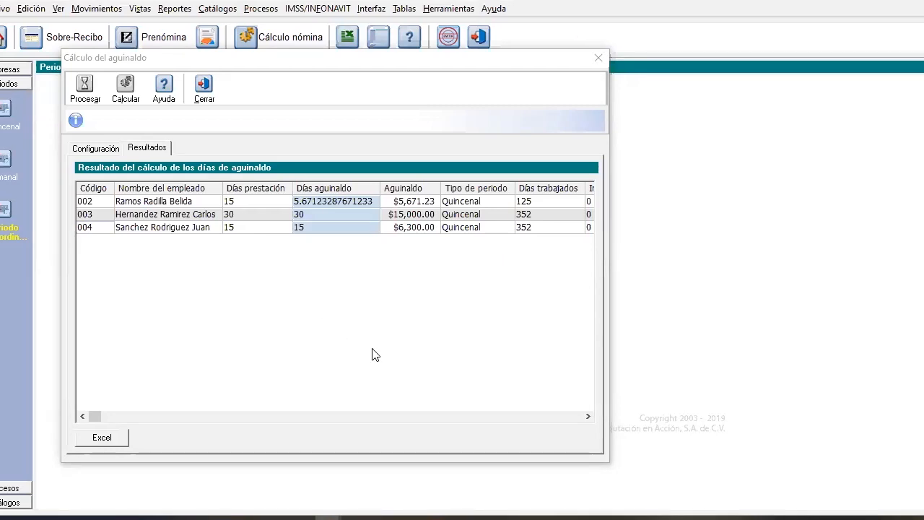
left_click(205, 97)
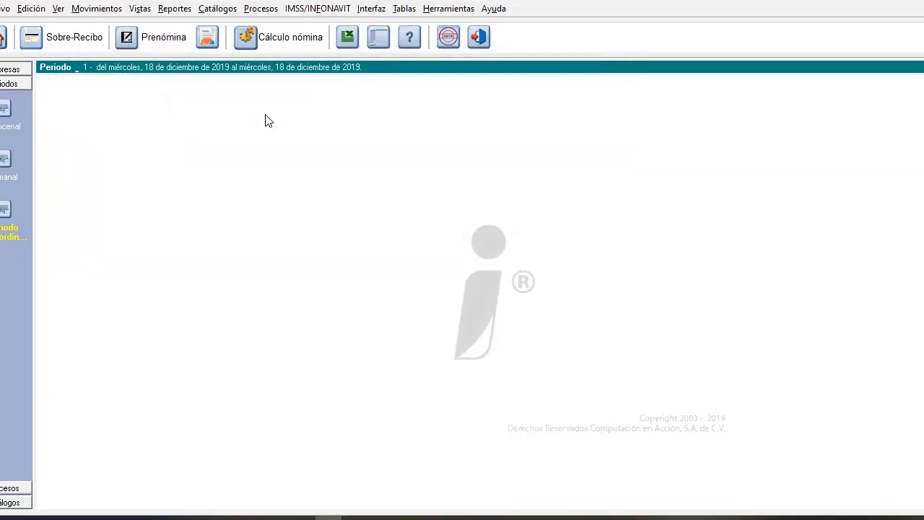
Open the extraordinary period's prenómina and review the Sobre-Recibo of the first and last listed employees
left_click(160, 36)
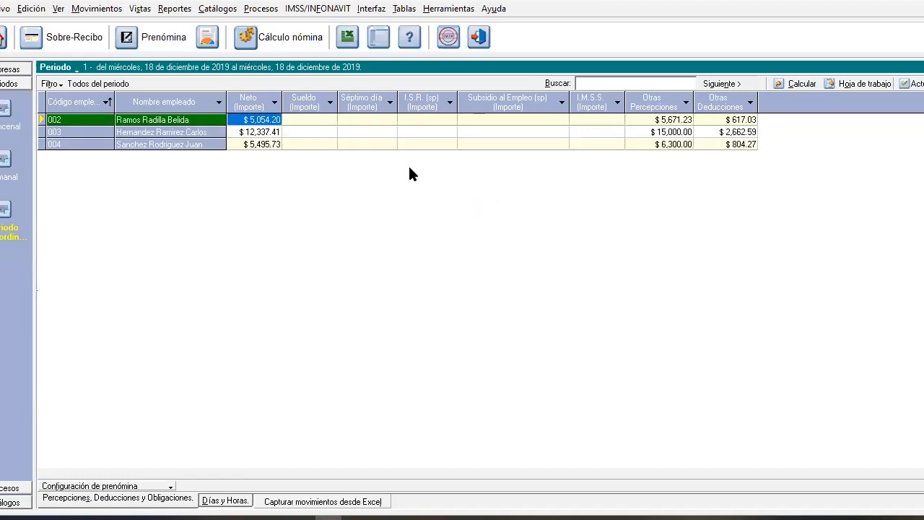
left_click(107, 41)
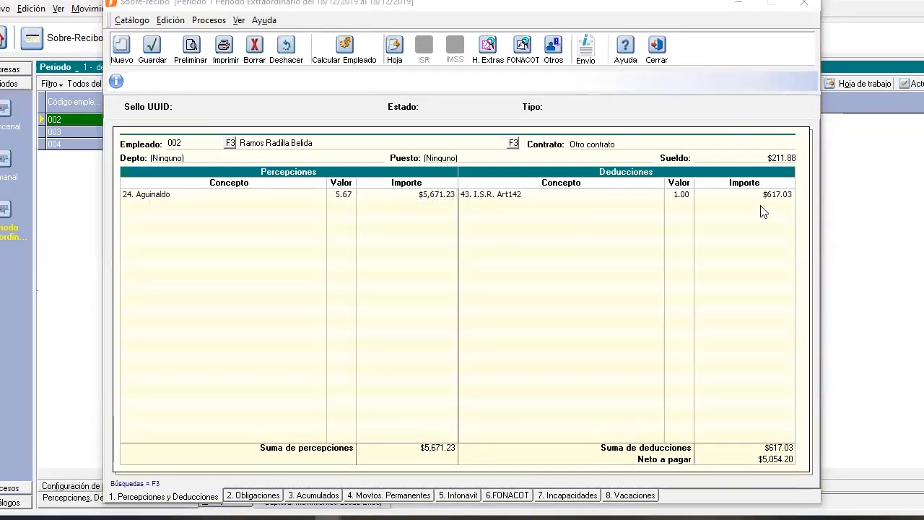
left_click(657, 50)
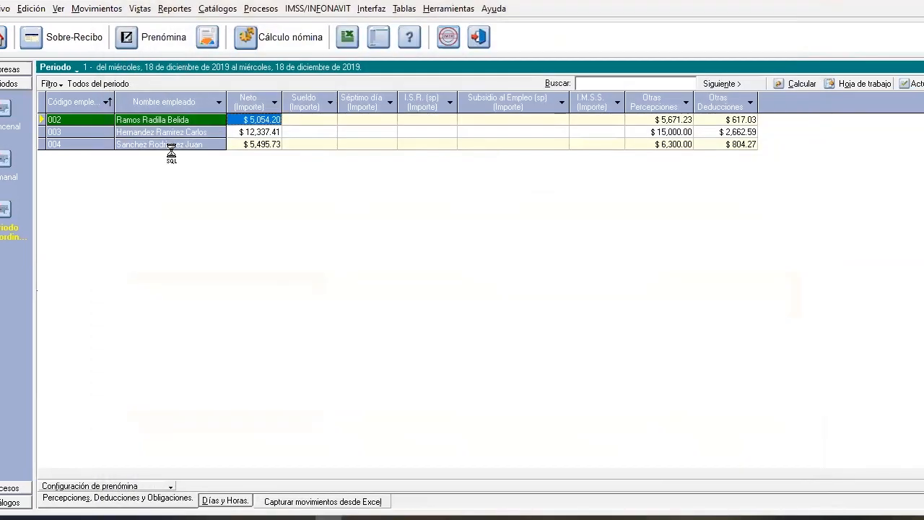
left_click(199, 145)
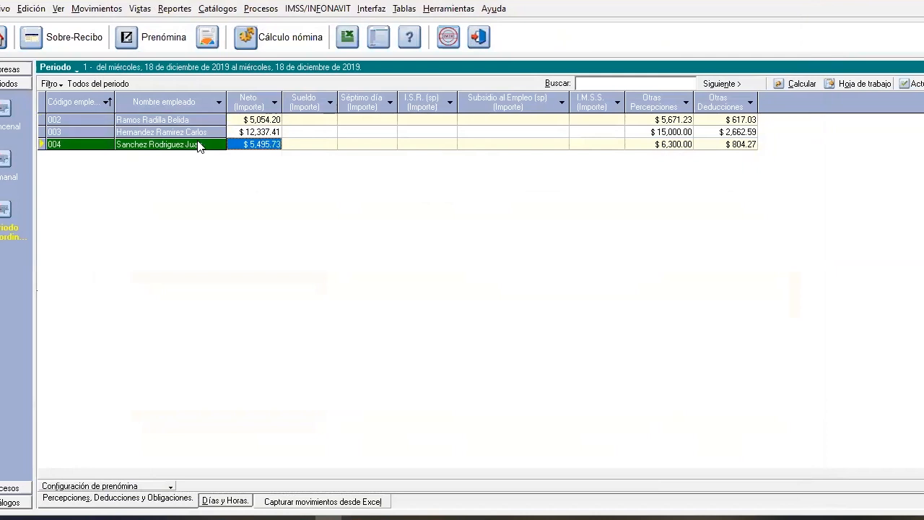
left_click(76, 45)
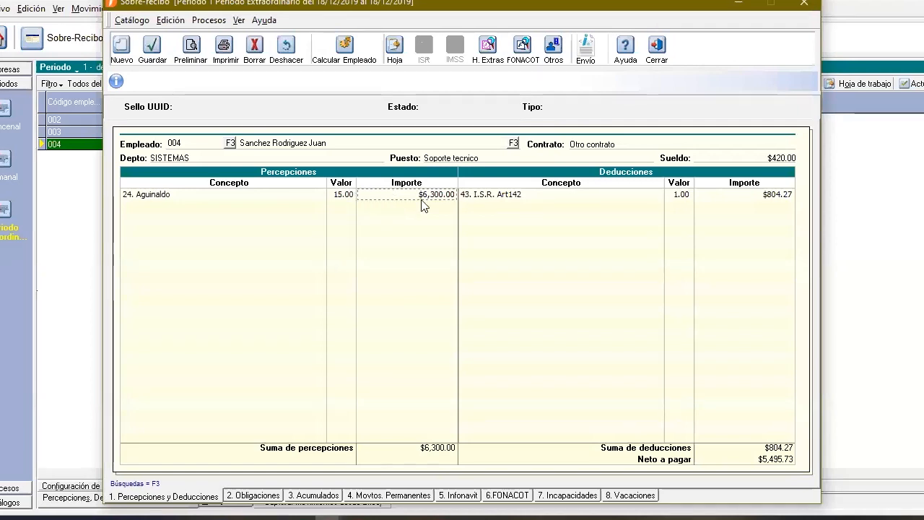
left_click(658, 50)
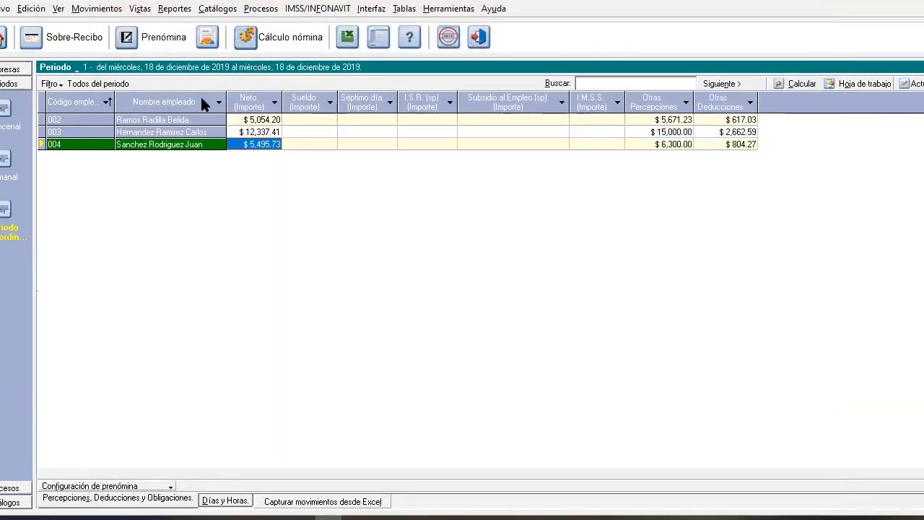
Open the prenómina configuration and add the perception Aguinaldo to the displayed concepts
left_click(140, 488)
left_click(175, 479)
left_click(168, 482)
left_click(176, 479)
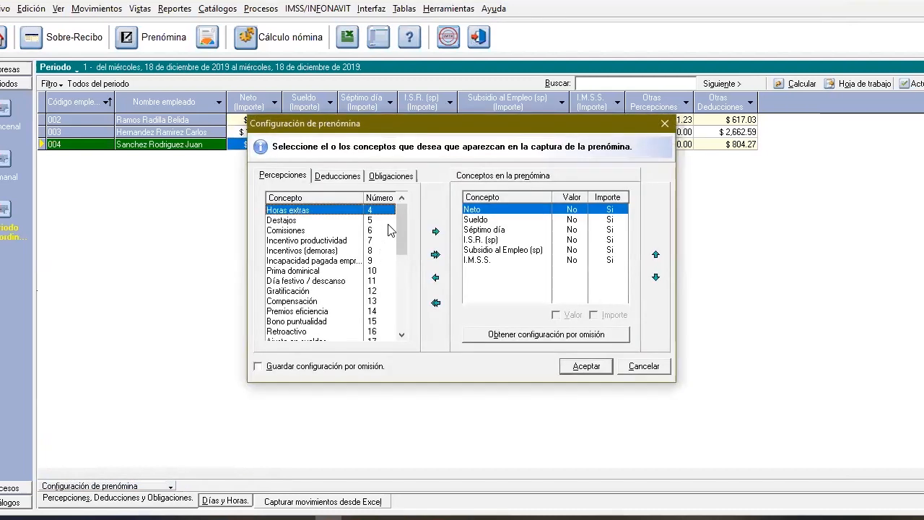
scroll(401, 224, "down", 2)
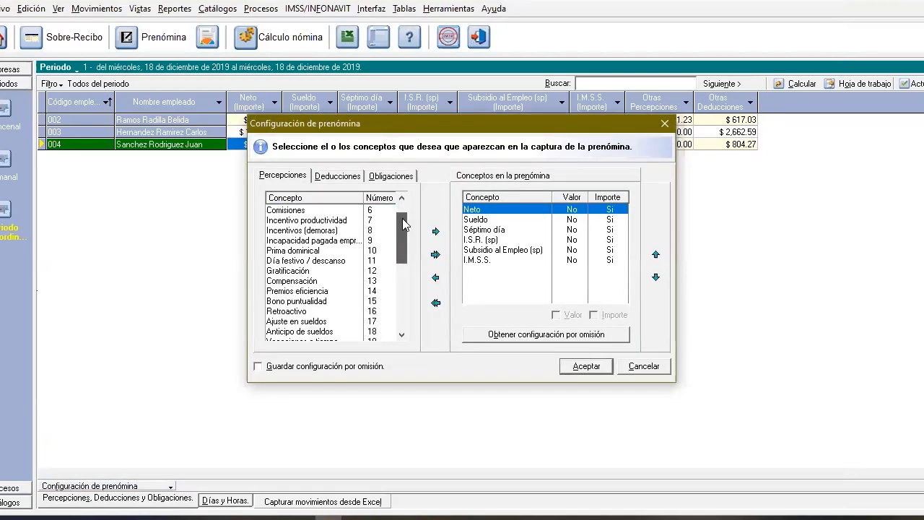
left_click_drag(402, 218, 407, 311)
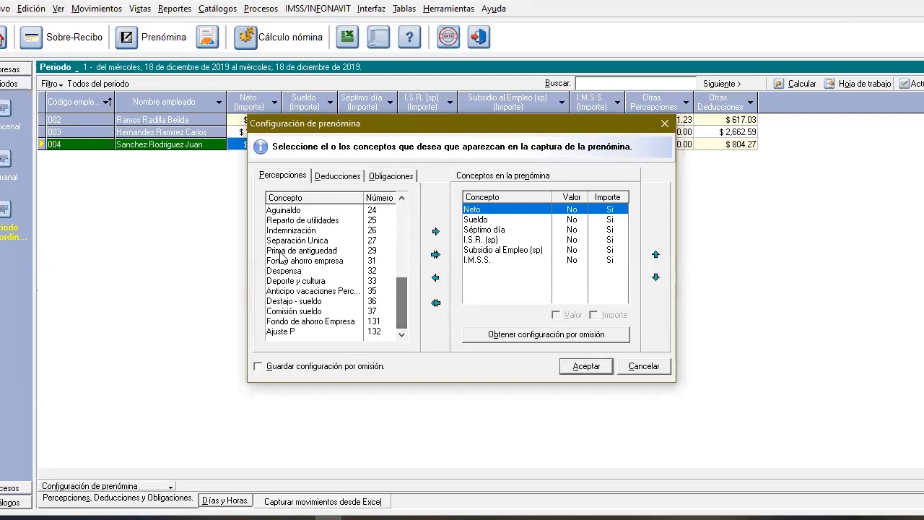
left_click(293, 216)
double_click(315, 215)
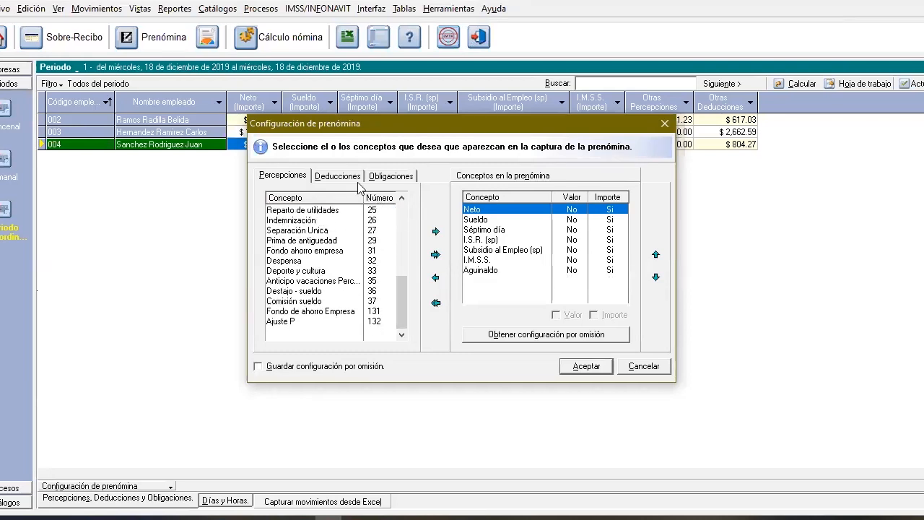
Add the deduction I.S.R. Art142 to the prenómina concepts and save the new configuration
left_click(337, 176)
left_click(328, 271)
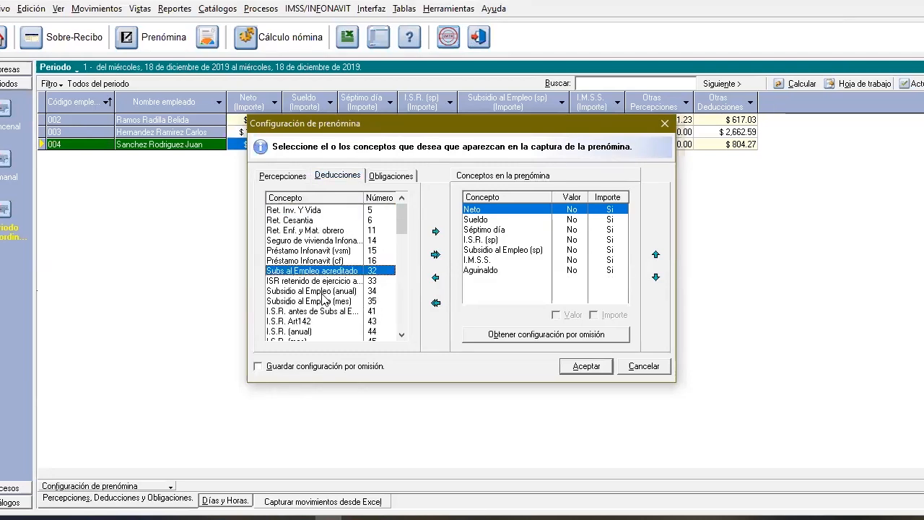
left_click(300, 324)
left_click_drag(300, 324, 502, 289)
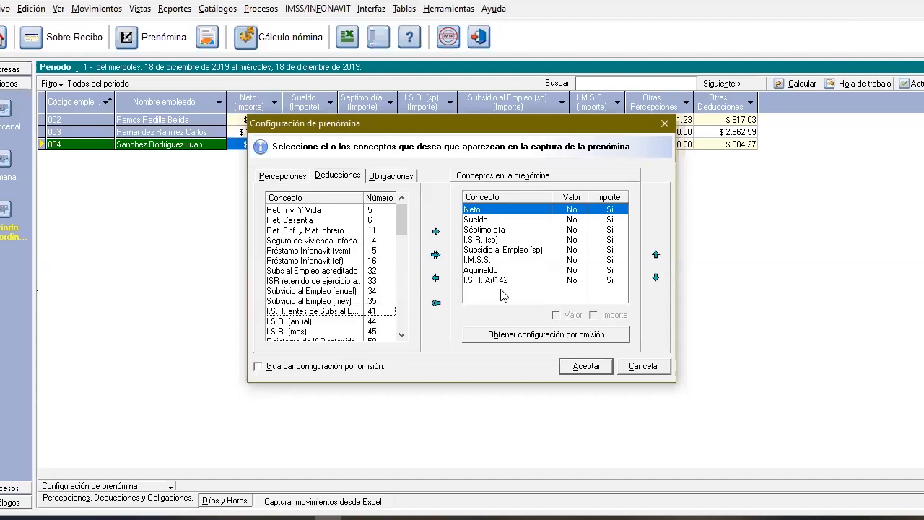
left_click(586, 366)
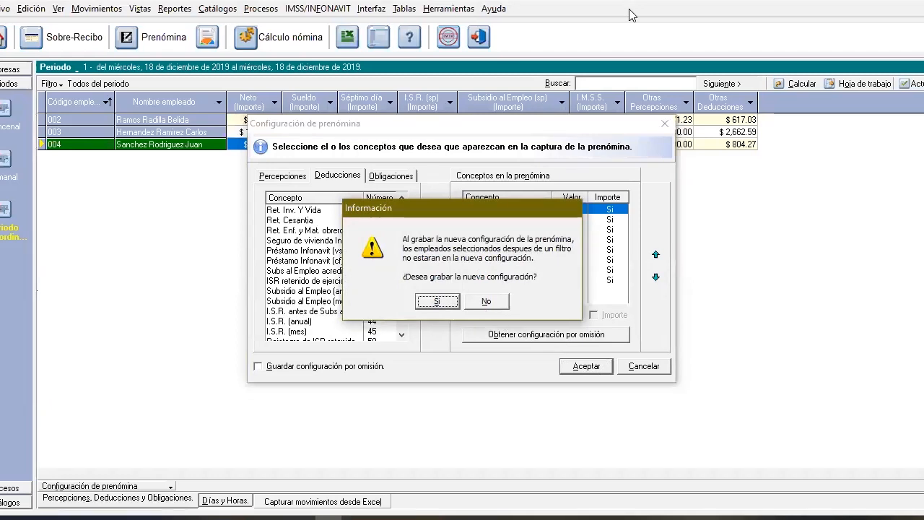
left_click(431, 304)
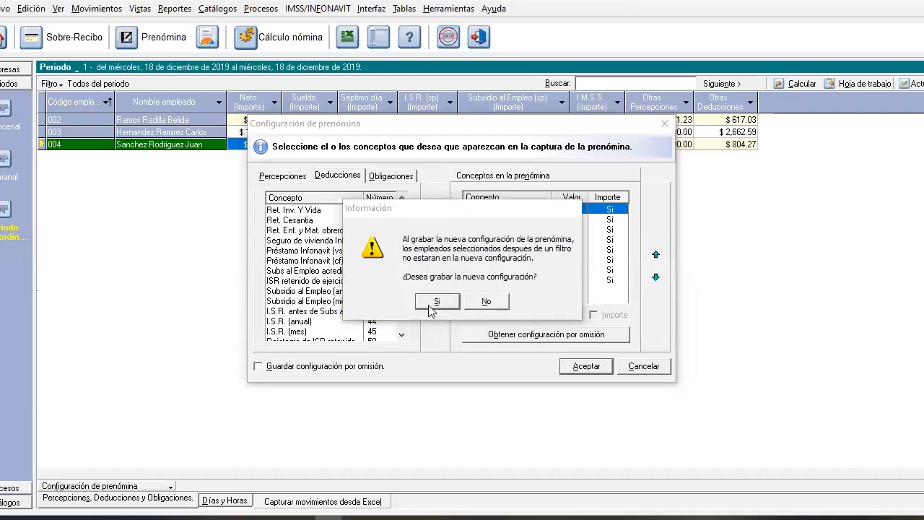
left_click(438, 302)
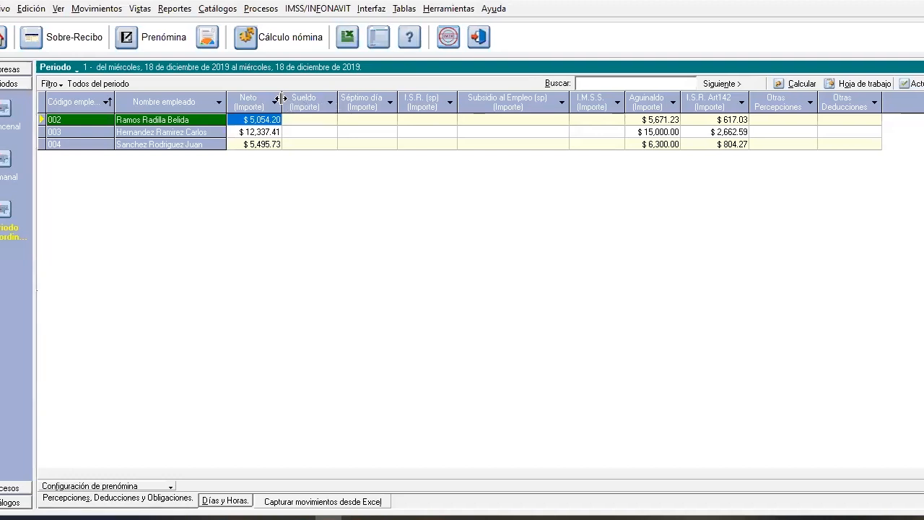
Authorize the extraordinary period's payroll, closing the company backup without creating one
left_click(221, 10)
mouse_move(253, 9)
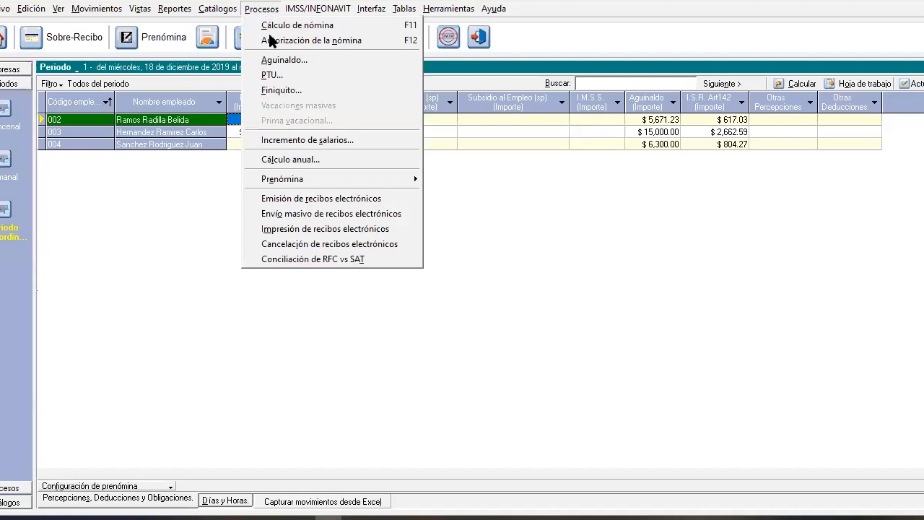
left_click(271, 39)
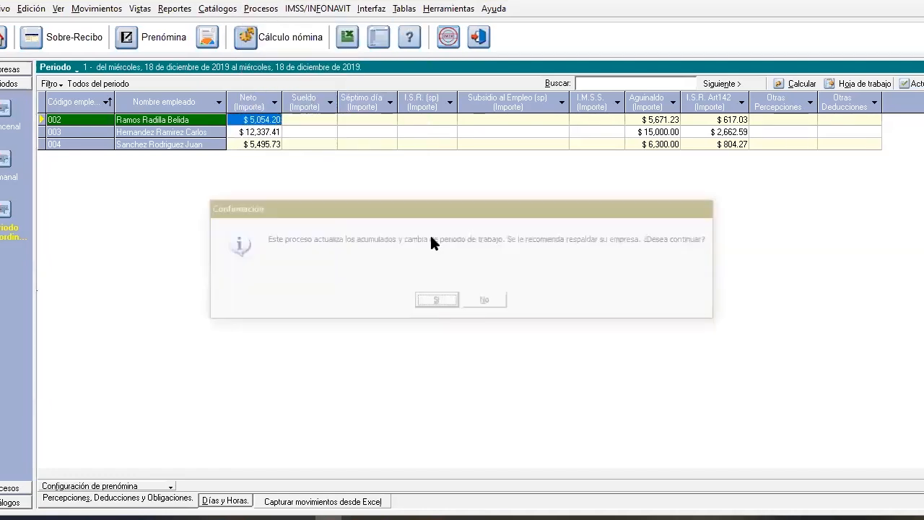
left_click(437, 302)
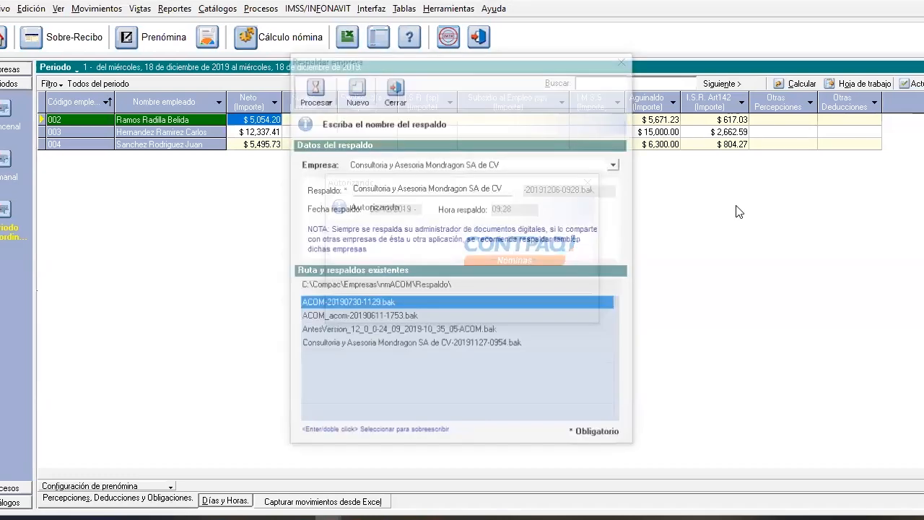
left_click(405, 84)
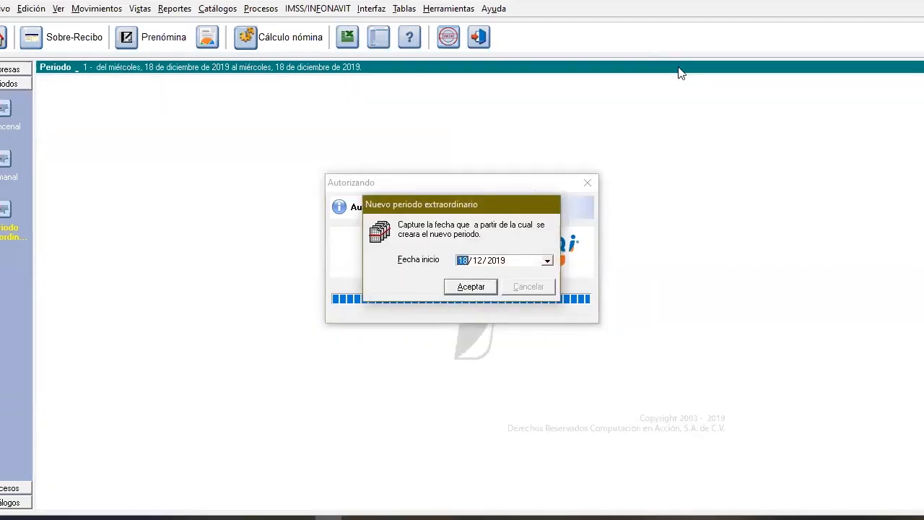
Create the new extraordinary period with the start date 19/12/2019
left_click(551, 262)
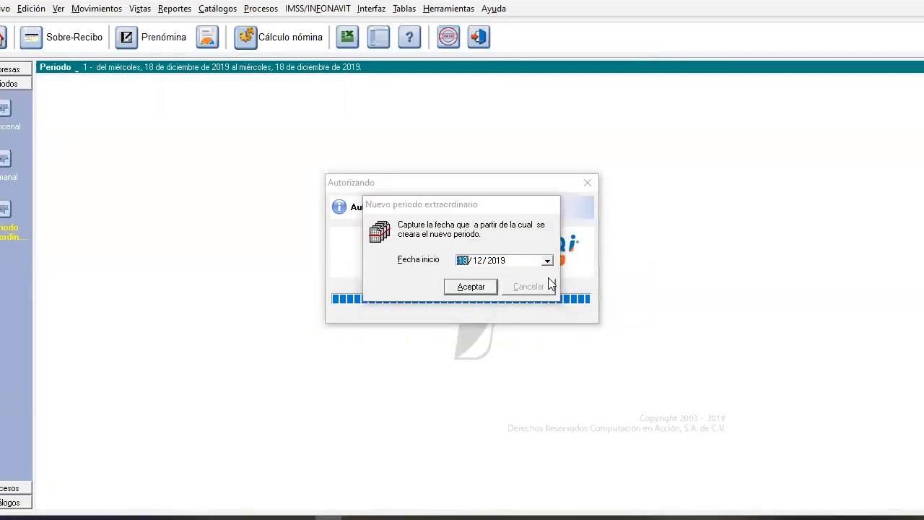
left_click(543, 343)
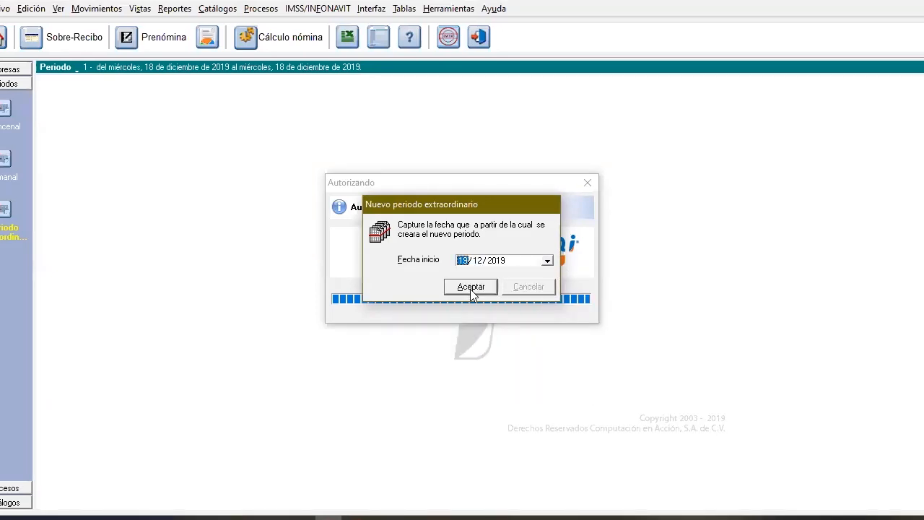
left_click(475, 291)
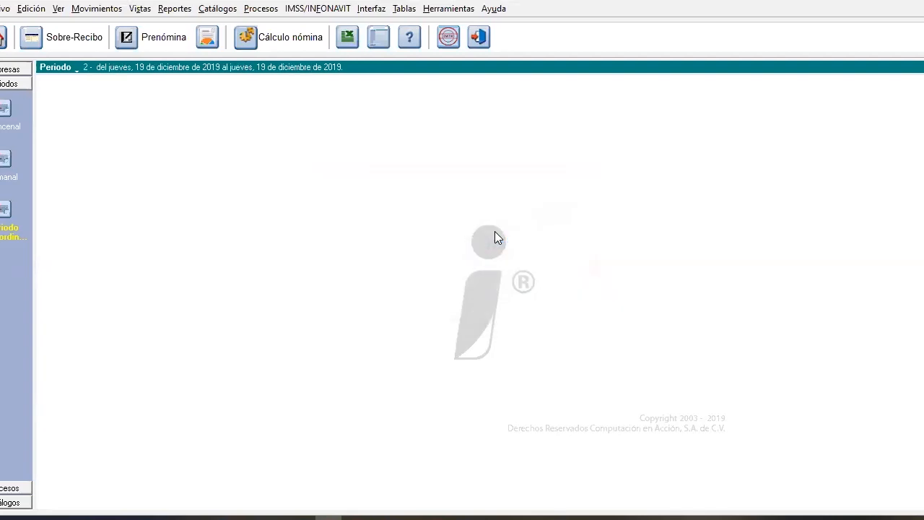
left_click(261, 8)
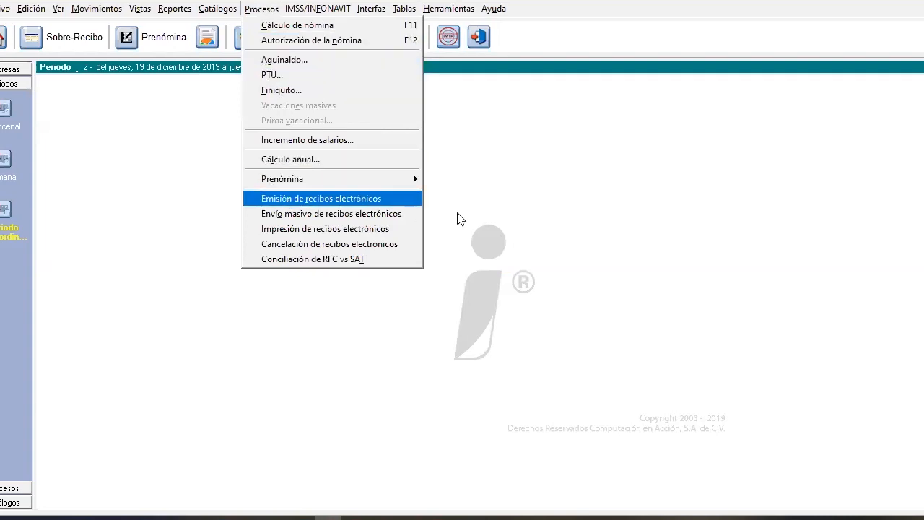
left_click(511, 231)
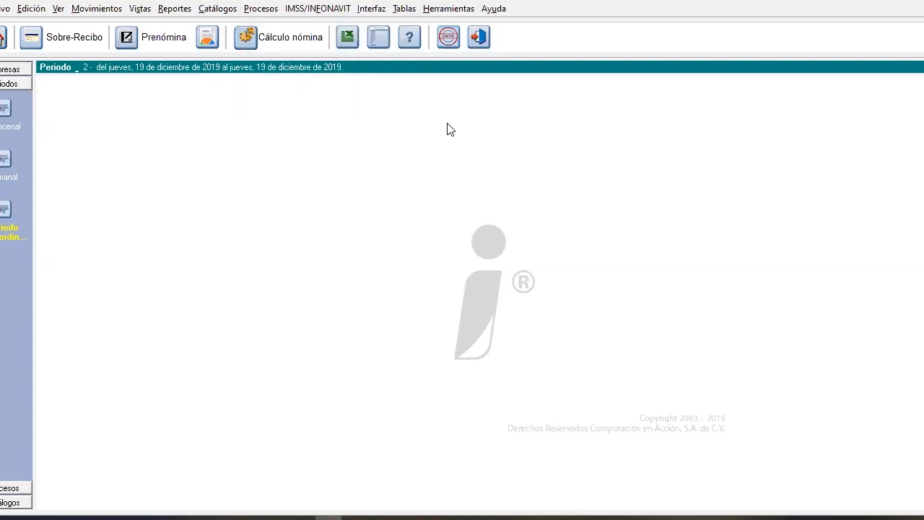